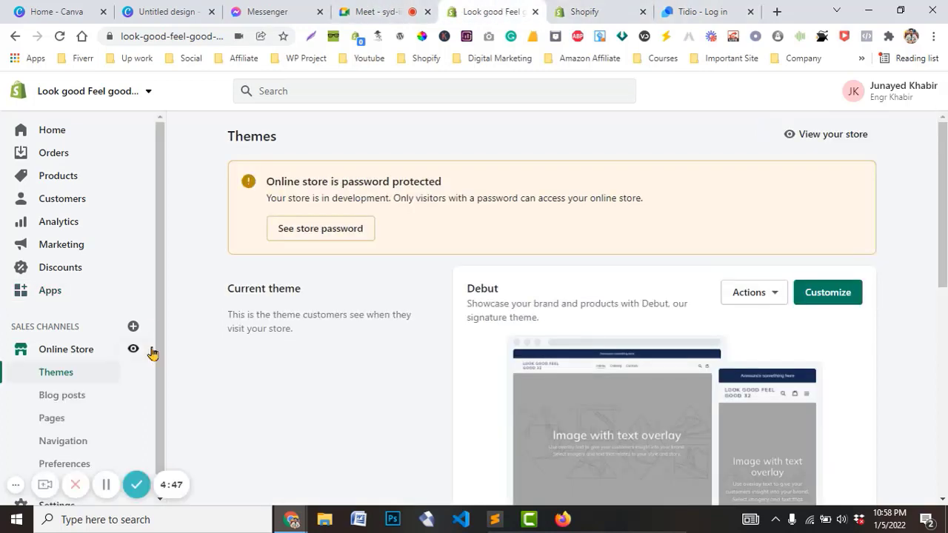
Open the Look Good Feel Good 32 storefront in a new tab at the end of the tab bar
left_click(132, 350)
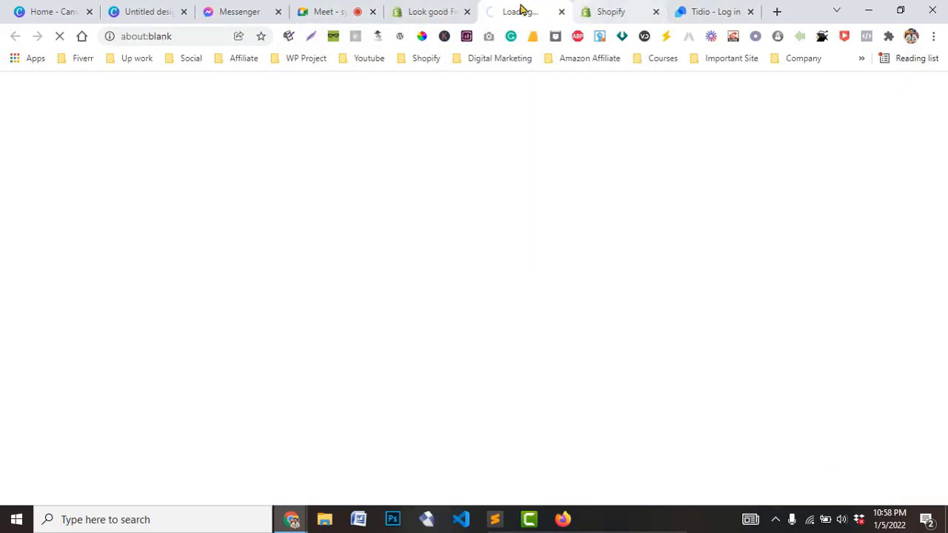
left_click_drag(519, 10, 692, 10)
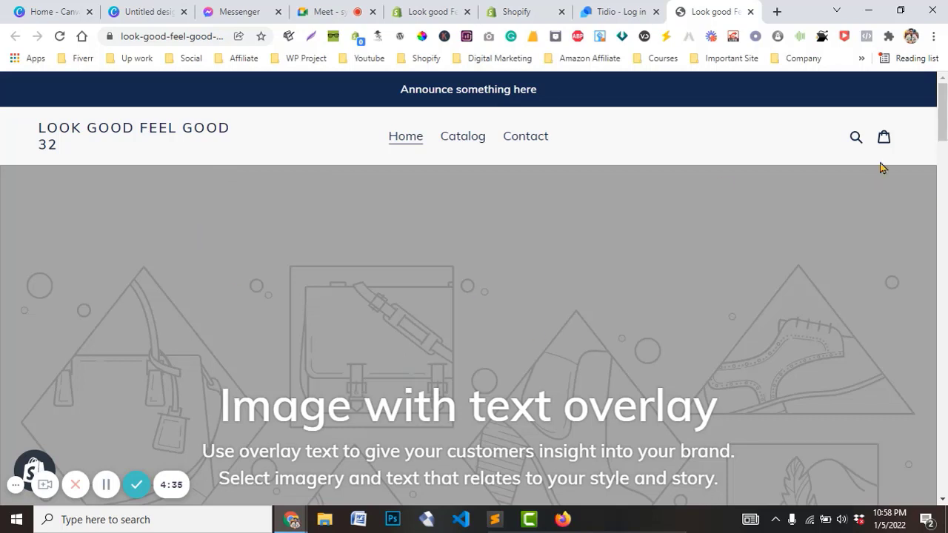
mouse_move(942, 111)
left_mouse_down()
mouse_move(942, 465)
mouse_move(942, 110)
left_mouse_up()
Load happiloy.com in a new browser tab
left_click(777, 12)
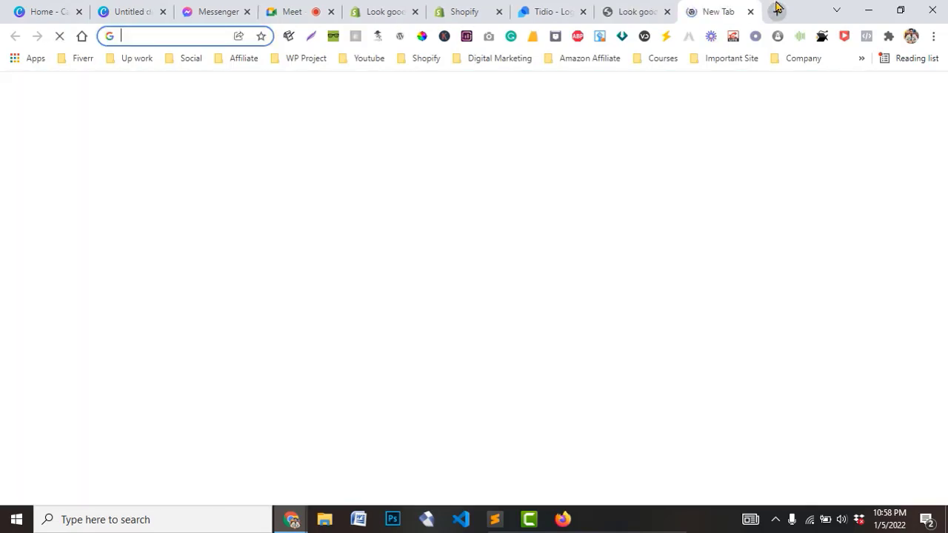
type("happiloy.com")
key("Return")
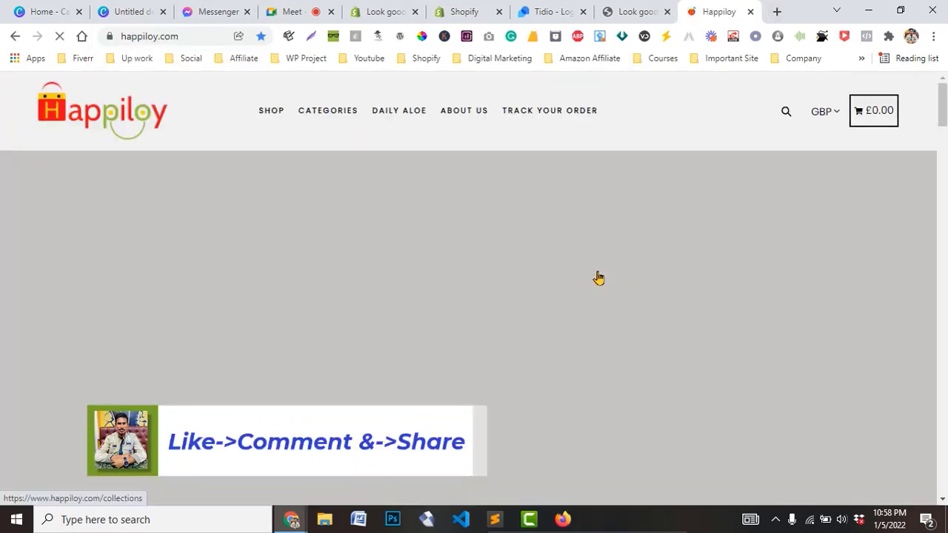
left_click(551, 9)
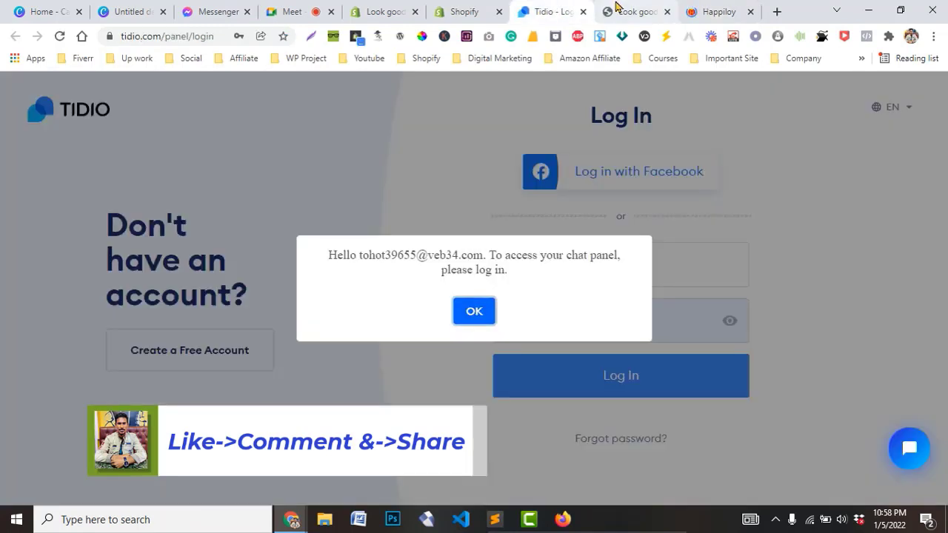
left_click(615, 7)
left_click(689, 12)
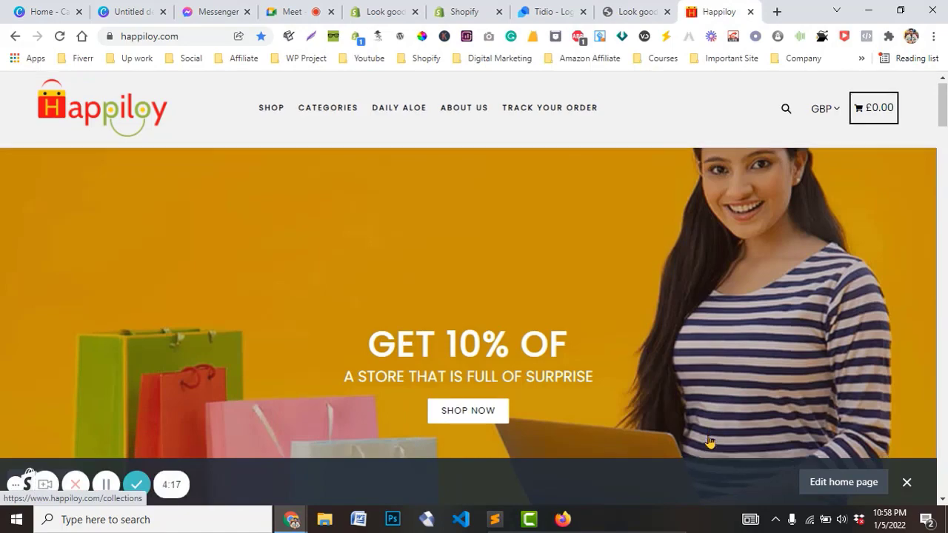
Dismiss the edit home page notice, scroll to the footer, and open then minimize Happiloy's Tidio chat
scroll(709, 442, "down", 1)
left_click(907, 483)
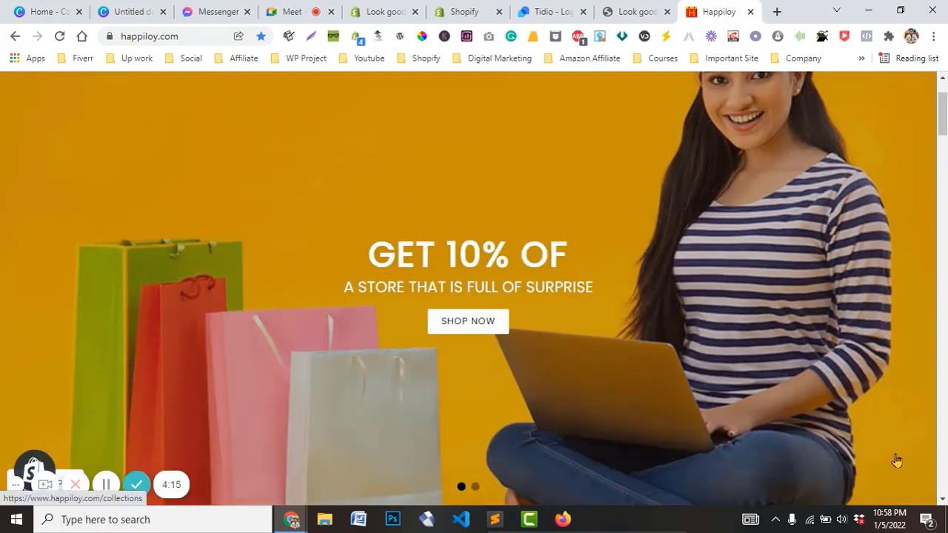
left_click_drag(943, 115, 943, 169)
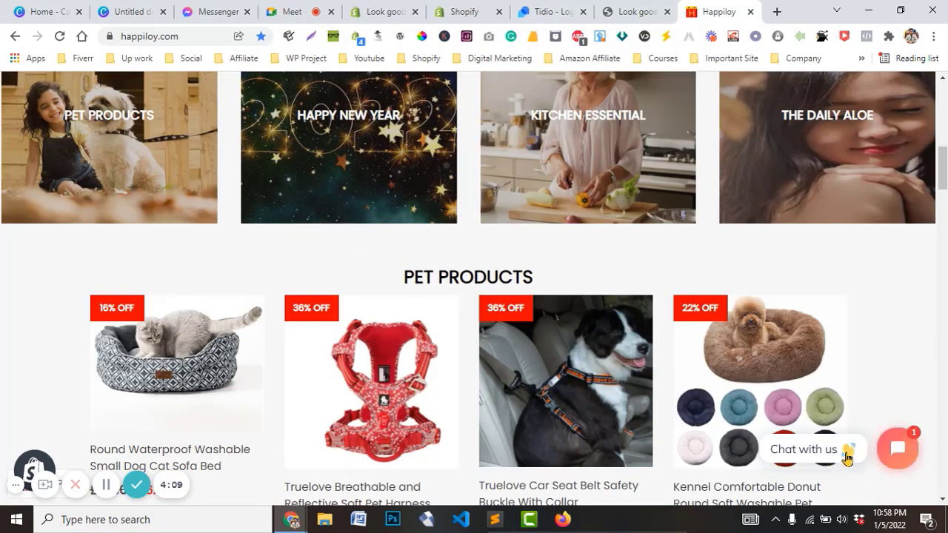
scroll(842, 450, "down", 10)
scroll(842, 450, "down", 5)
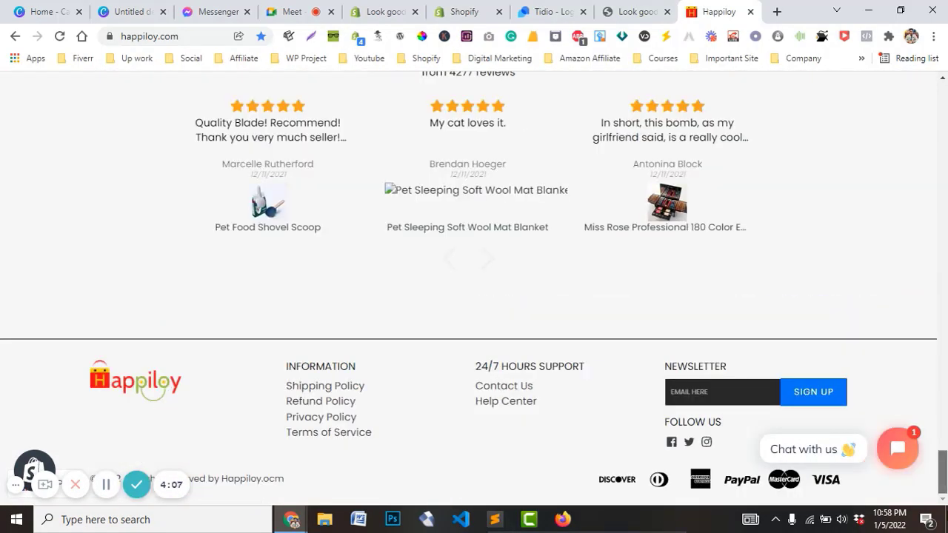
left_click(897, 448)
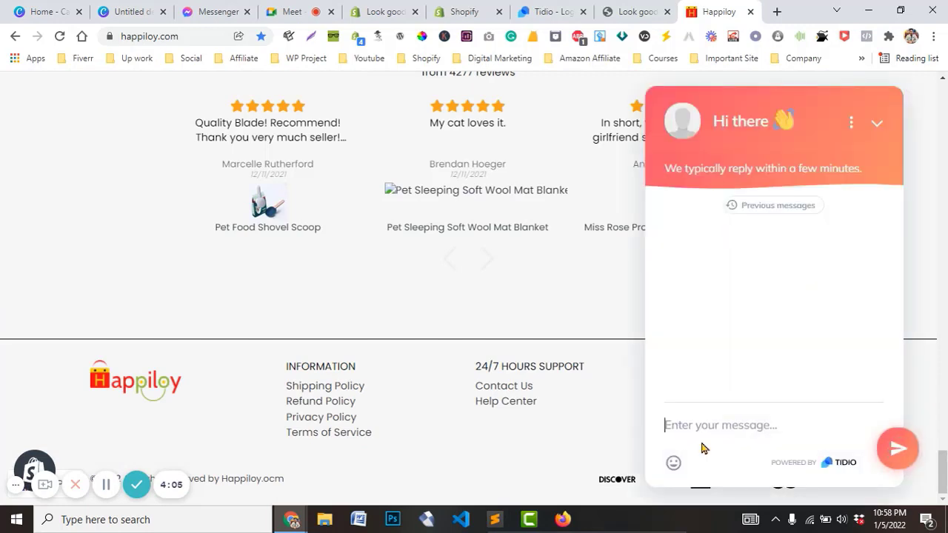
left_click(876, 123)
Get to the Shopify Apps page, closing the stray loading tab
left_click(628, 12)
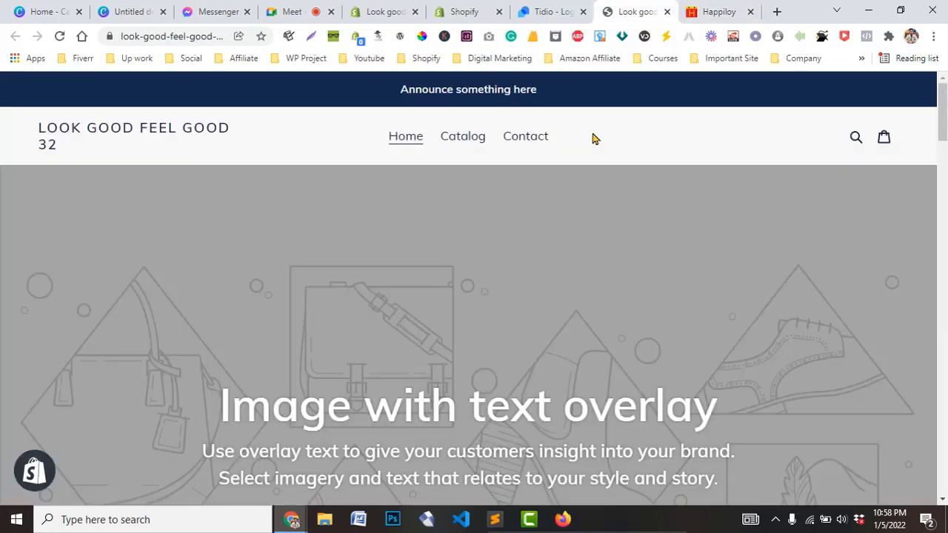
left_click_drag(942, 112, 754, 89)
left_click(536, 9)
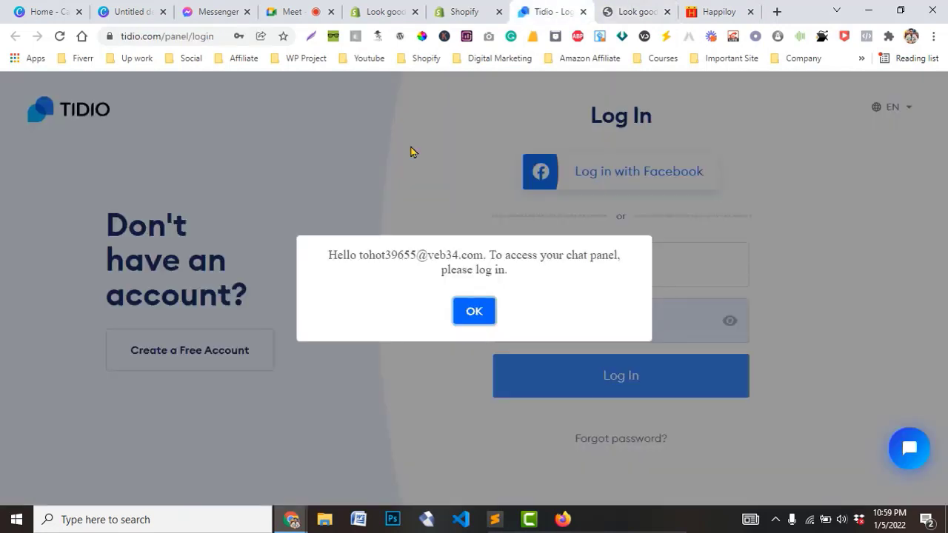
left_click(464, 11)
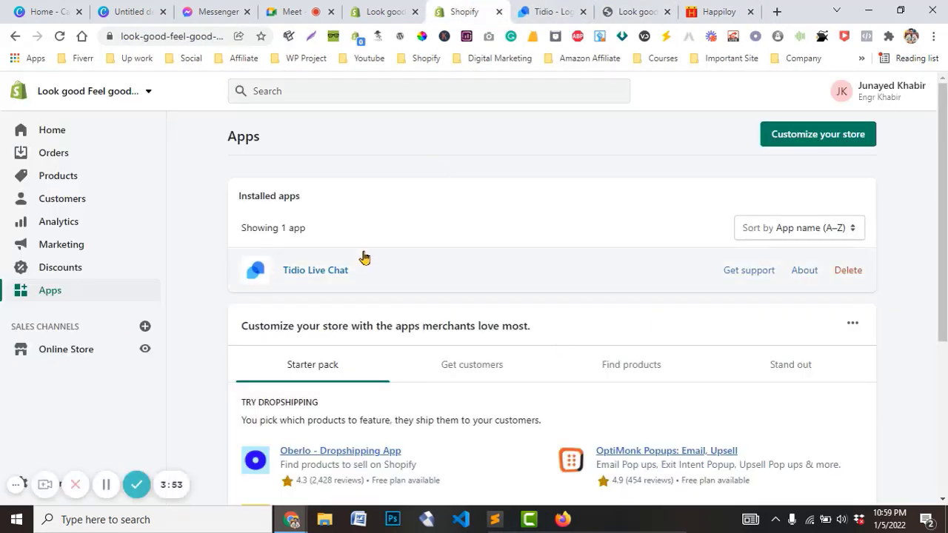
middle_click(812, 140)
left_click(499, 7)
middle_click(495, 7)
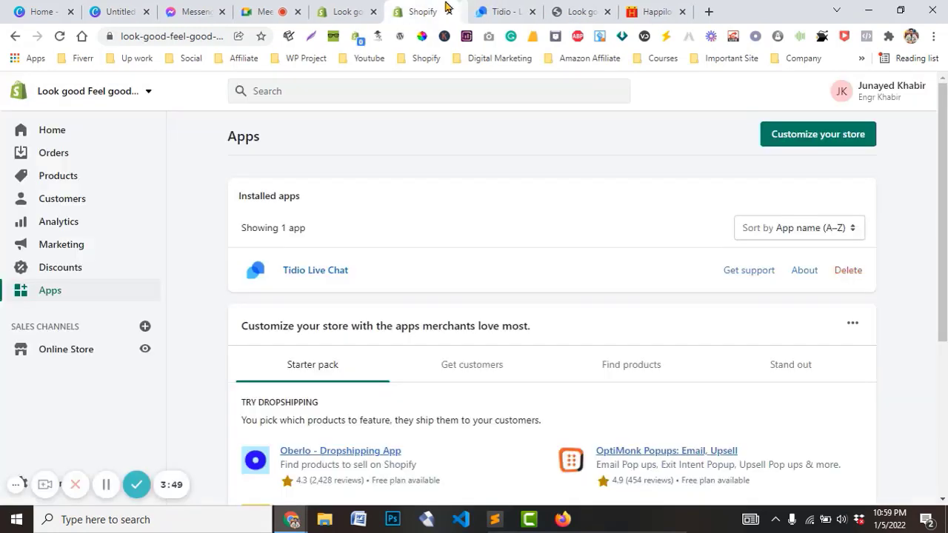
Launch the installed Tidio Live Chat app and go to its login tab, closing the blank tab
left_click(298, 274)
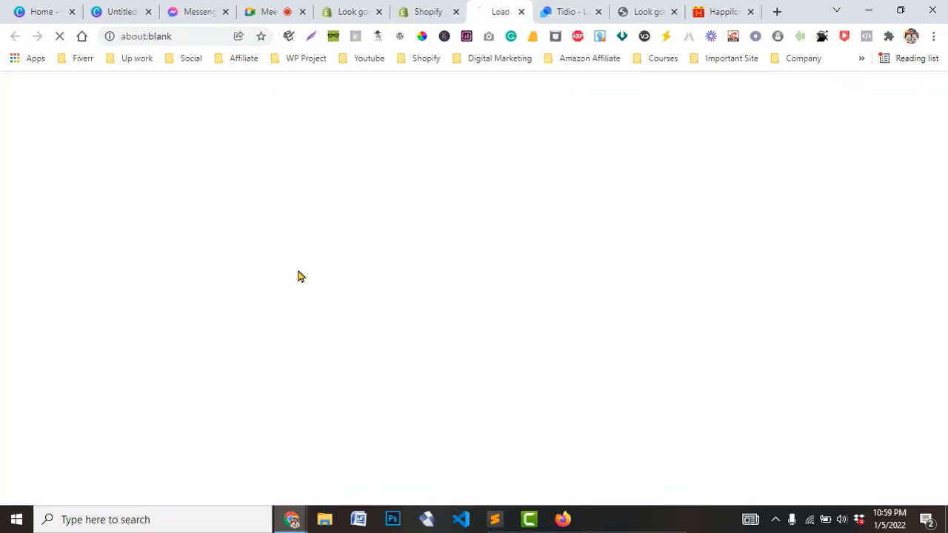
left_click(559, 7)
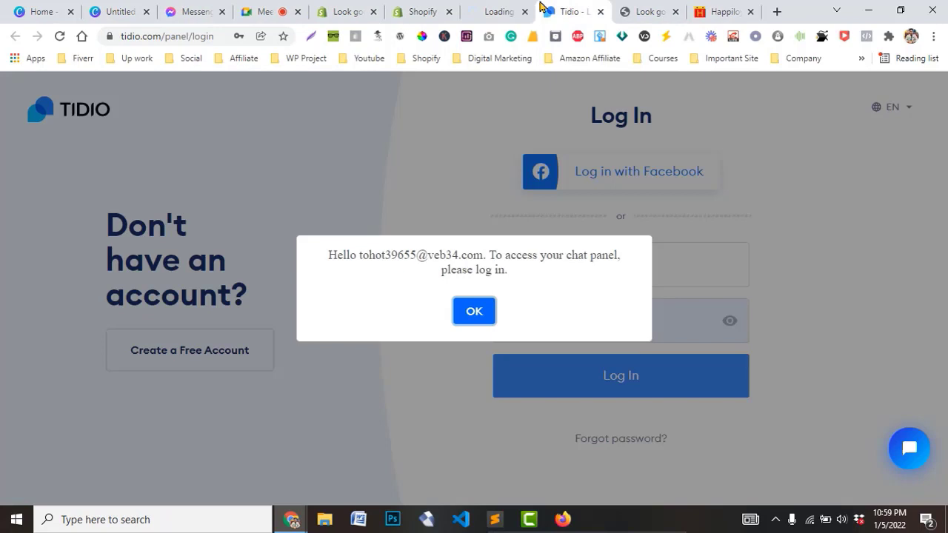
middle_click(491, 5)
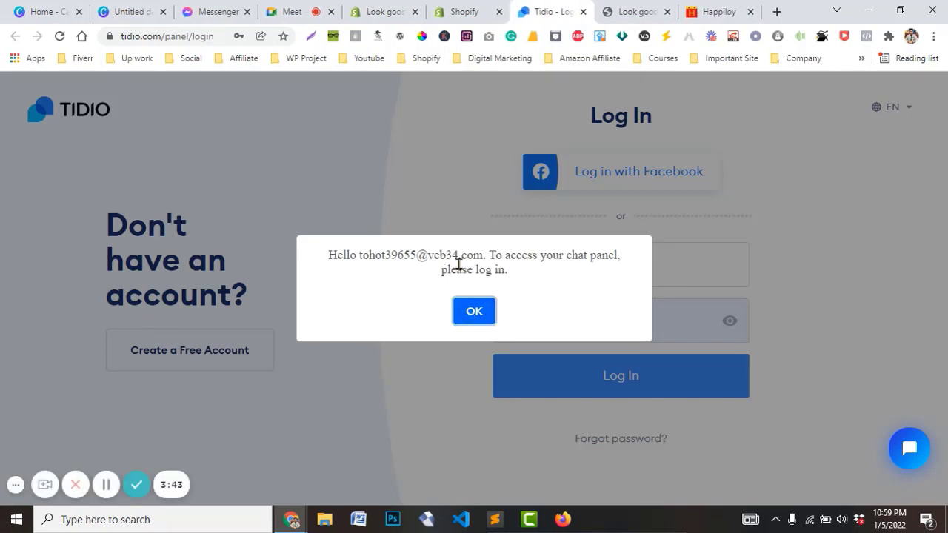
Dismiss the log-in alert and sign in to Tidio using the saved account credentials
left_click(474, 312)
left_click(592, 280)
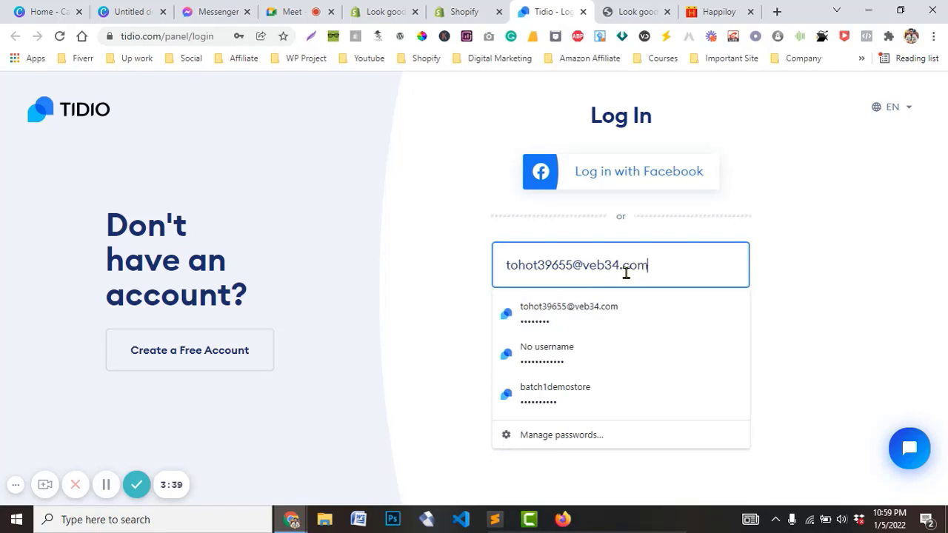
left_click(612, 309)
left_click(731, 324)
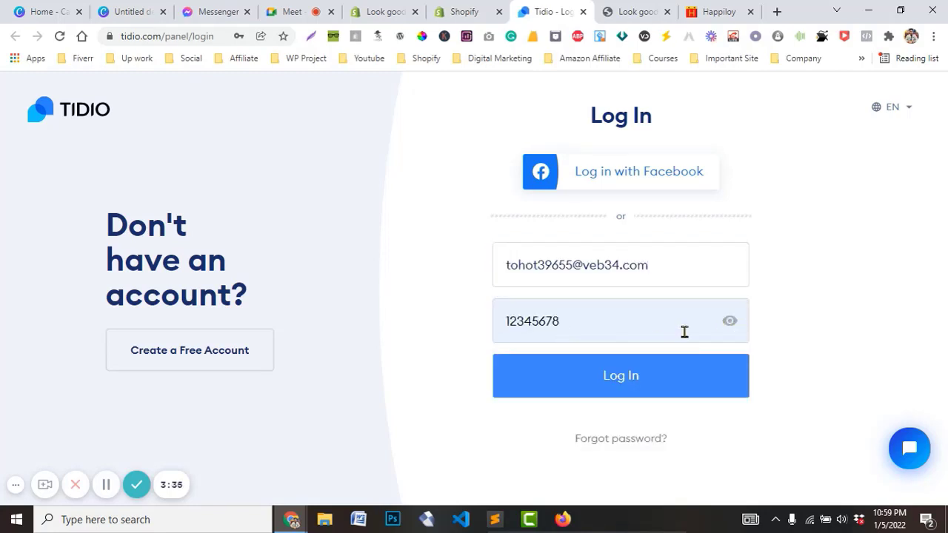
left_click(624, 385)
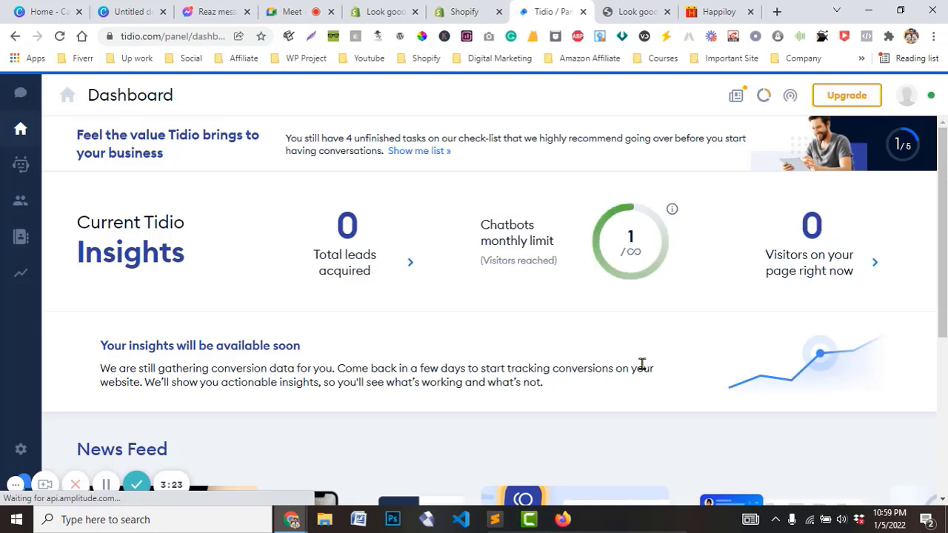
Scroll through the Tidio dashboard insights, then go to the Conversations page
scroll(437, 302, "down", 2)
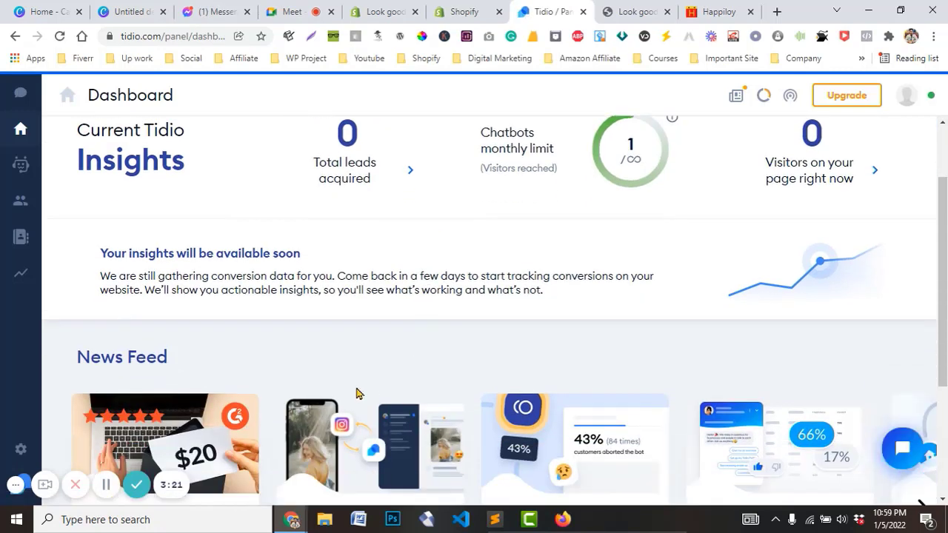
scroll(357, 394, "down", 2)
scroll(419, 431, "down", 1)
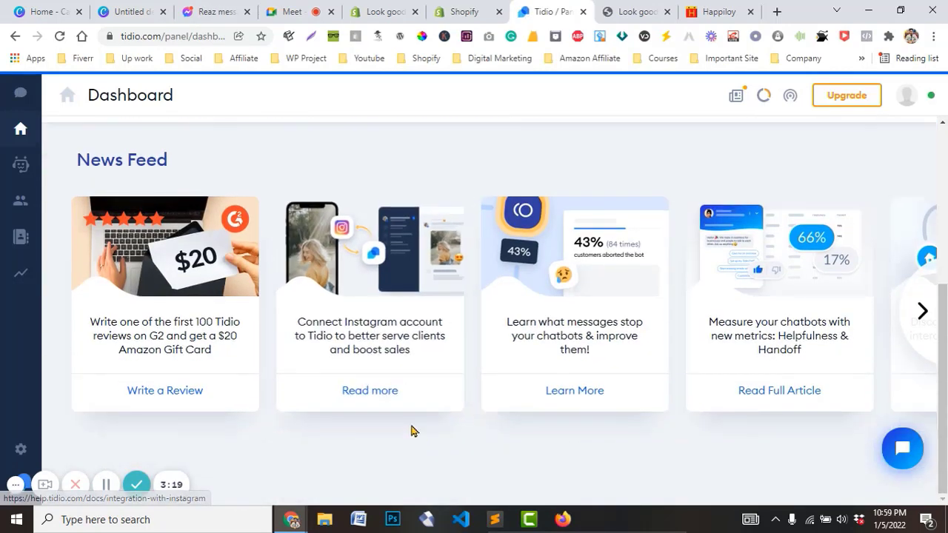
scroll(412, 431, "up", 4)
scroll(400, 429, "up", 1)
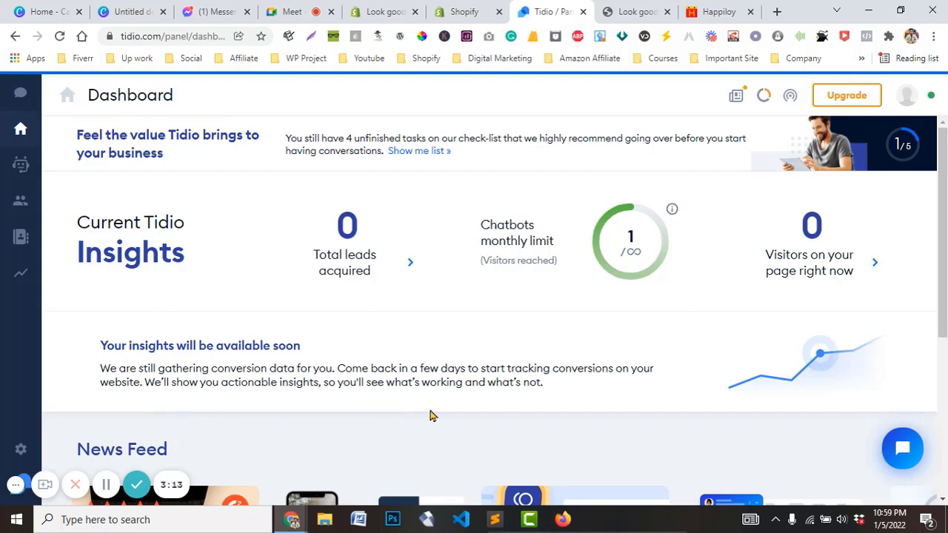
scroll(431, 416, "down", 3)
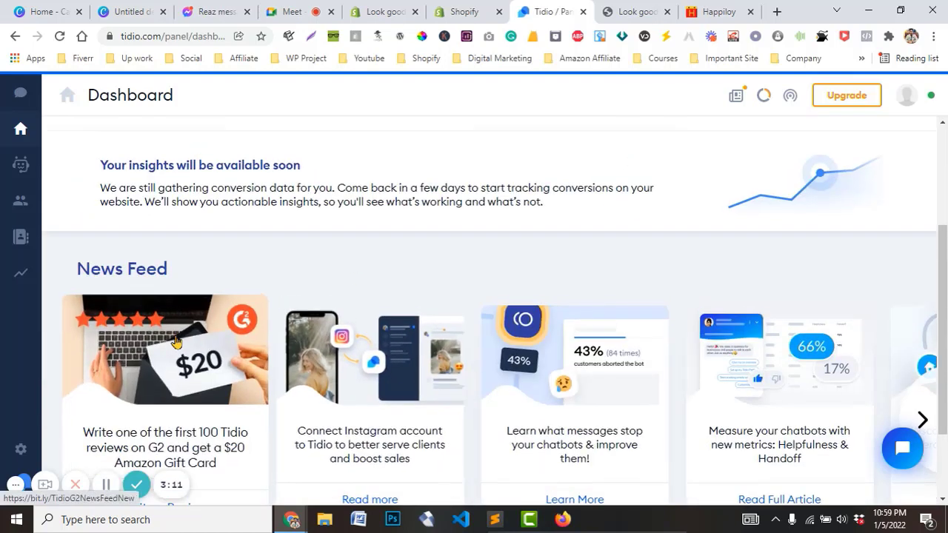
scroll(176, 341, "up", 3)
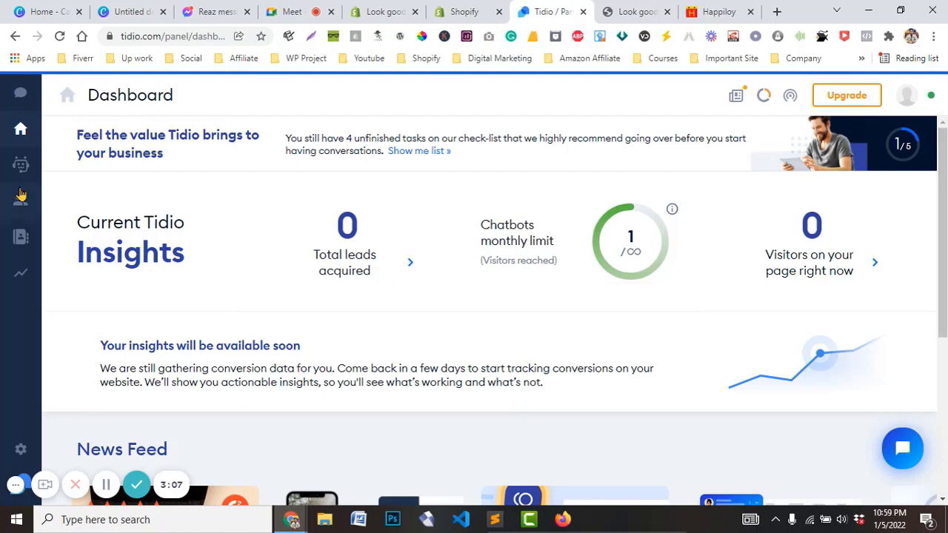
left_click(20, 97)
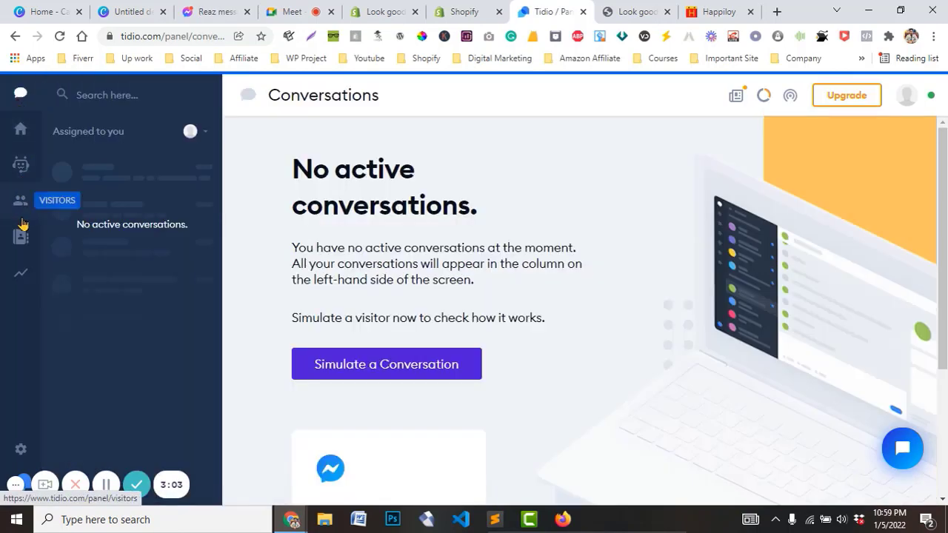
Open the Live Chat Appearance settings and set the widget background colour to blue
left_click(21, 451)
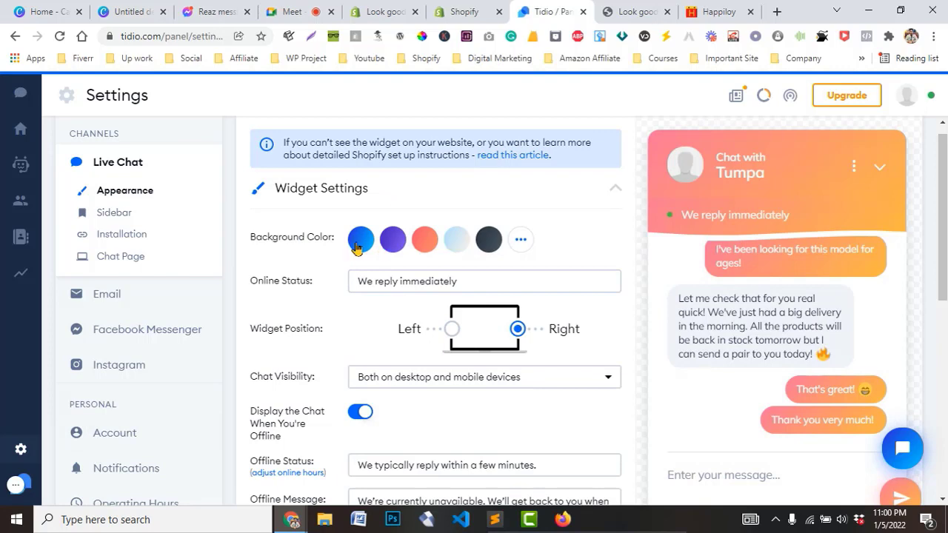
left_click(360, 239)
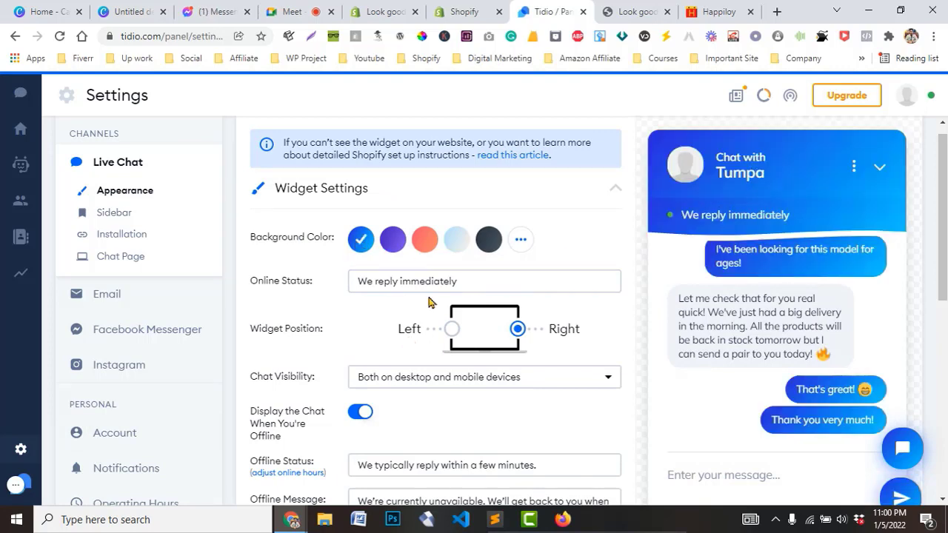
left_click_drag(494, 289, 374, 288)
scroll(433, 218, "down", 3)
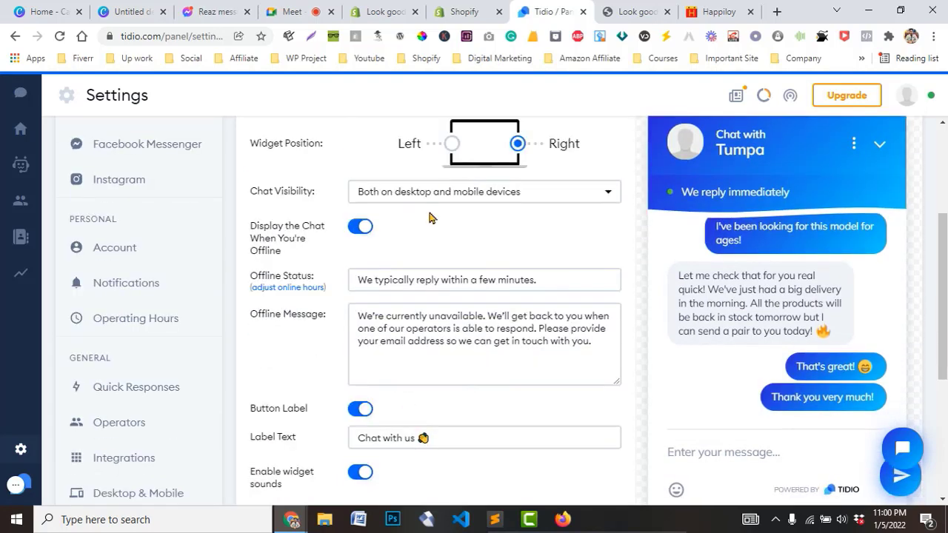
Try the widget position on the left, return it to the right, and review the remaining appearance options
left_click(453, 144)
left_click(516, 147)
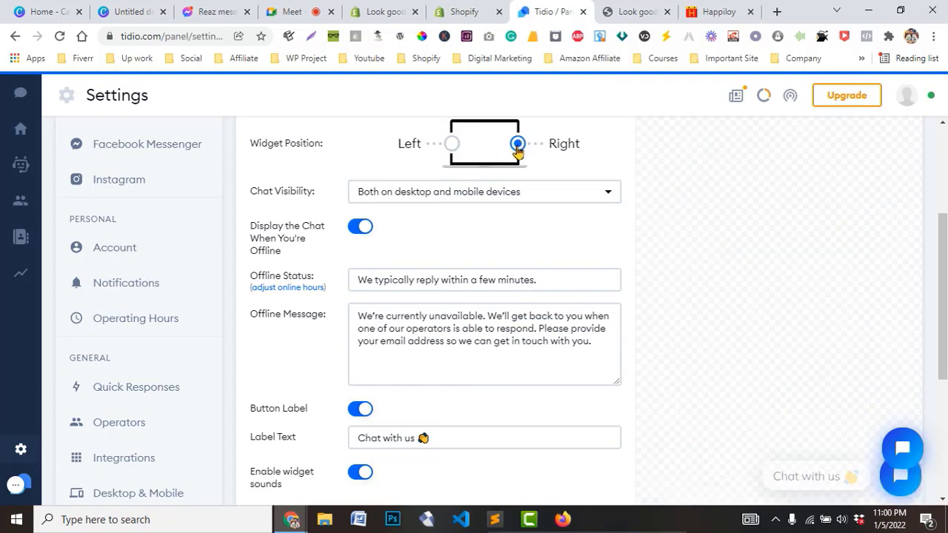
scroll(590, 488, "down", 1)
left_click_drag(433, 346, 339, 351)
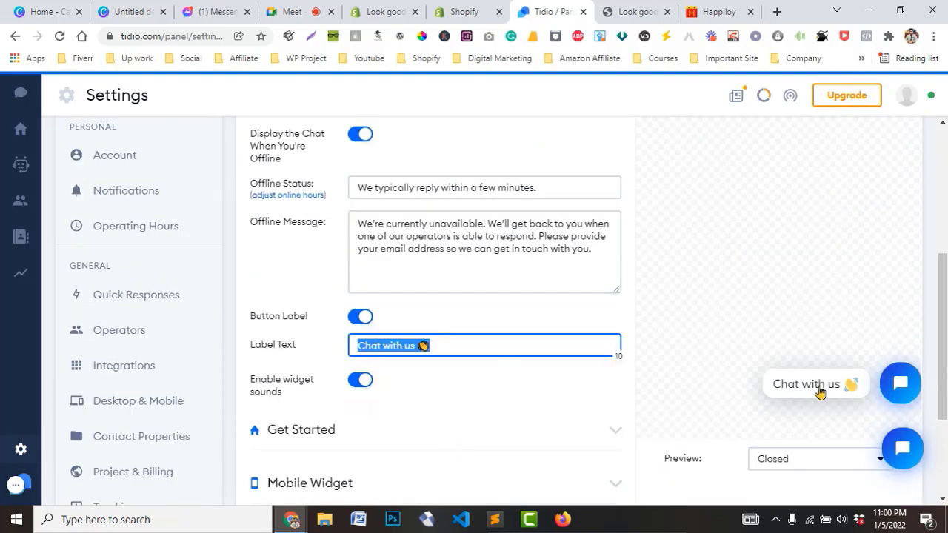
scroll(365, 380, "down", 2)
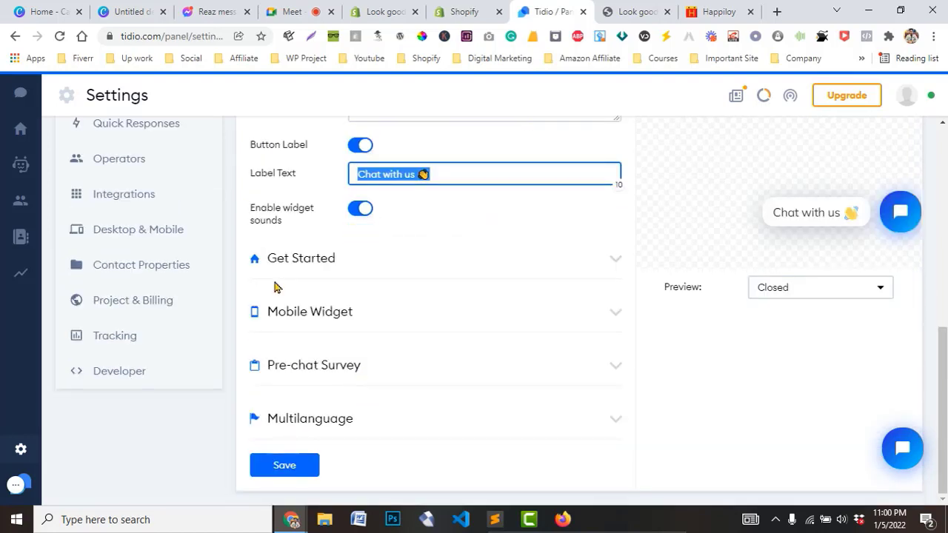
scroll(323, 385, "up", 1)
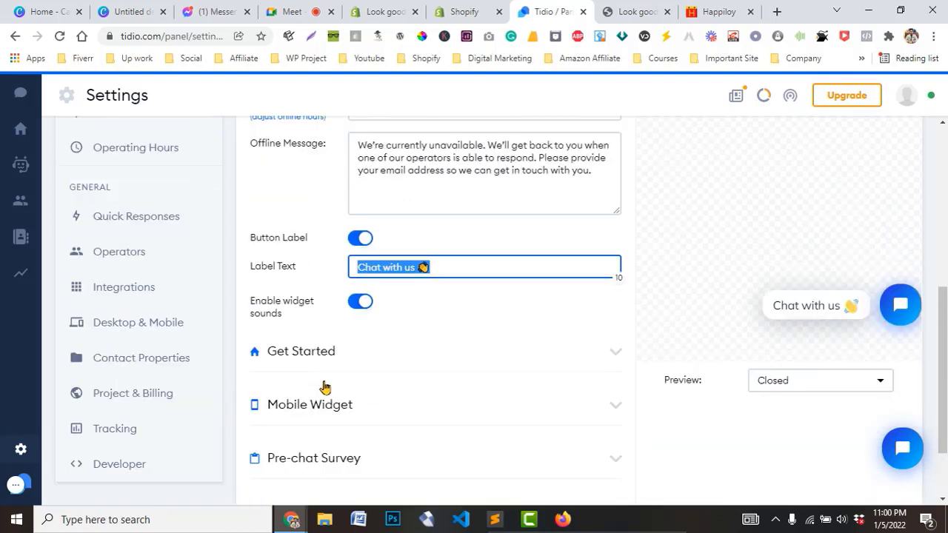
scroll(324, 385, "up", 4)
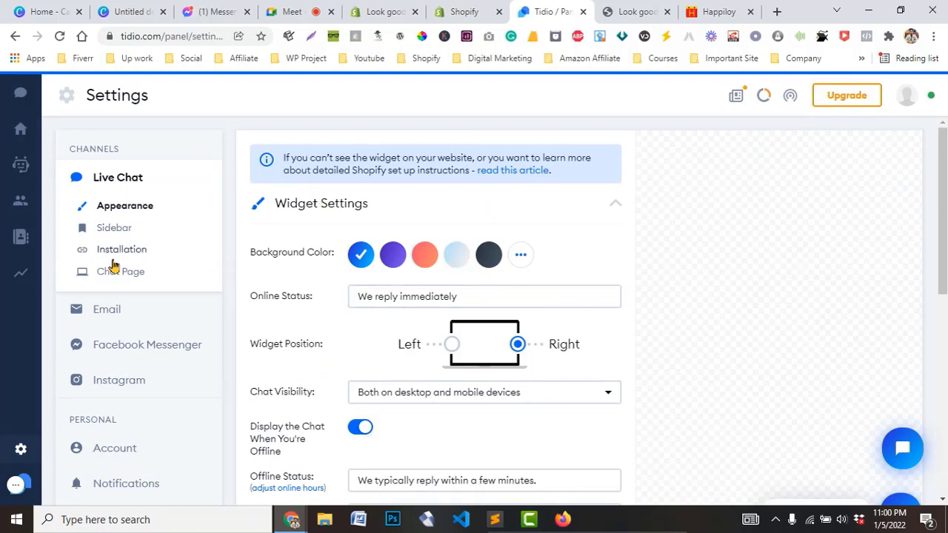
left_click_drag(942, 240, 917, 443)
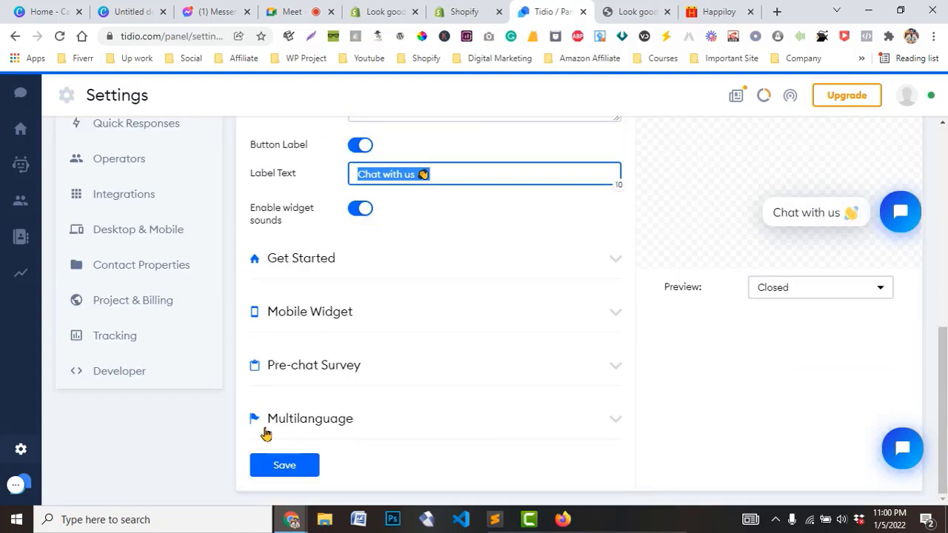
scroll(545, 334, "up", 4)
scroll(102, 259, "up", 3)
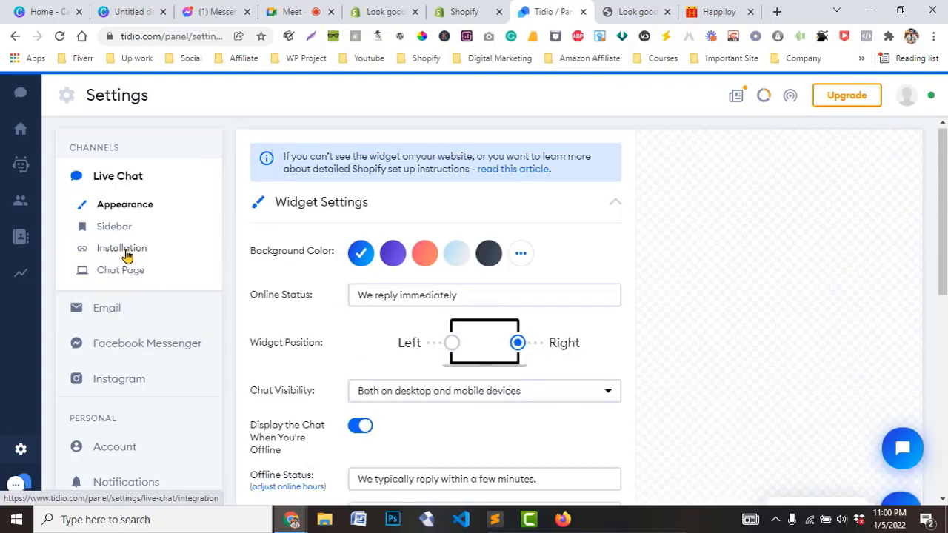
Open the Live Chat Installation settings showing the chat code is installed properly
left_click(124, 255)
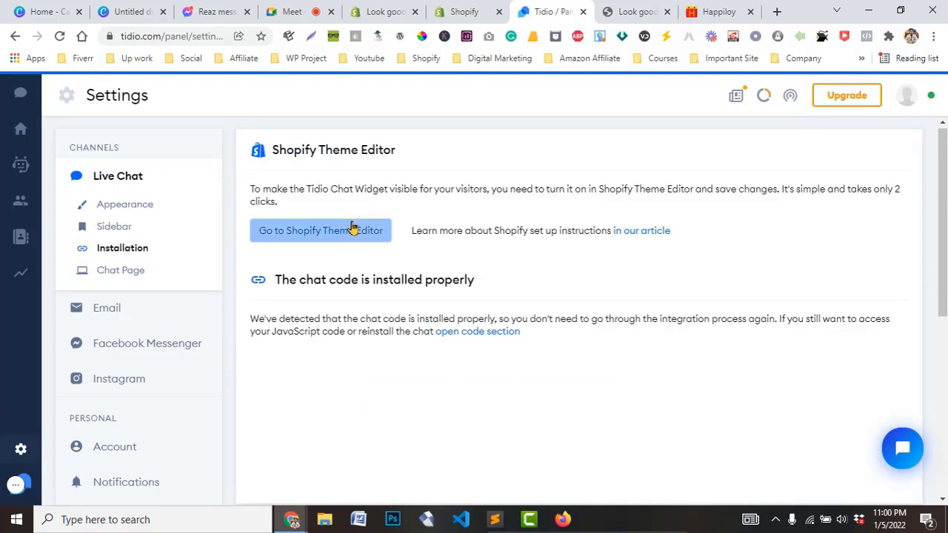
scroll(602, 328, "down", 2)
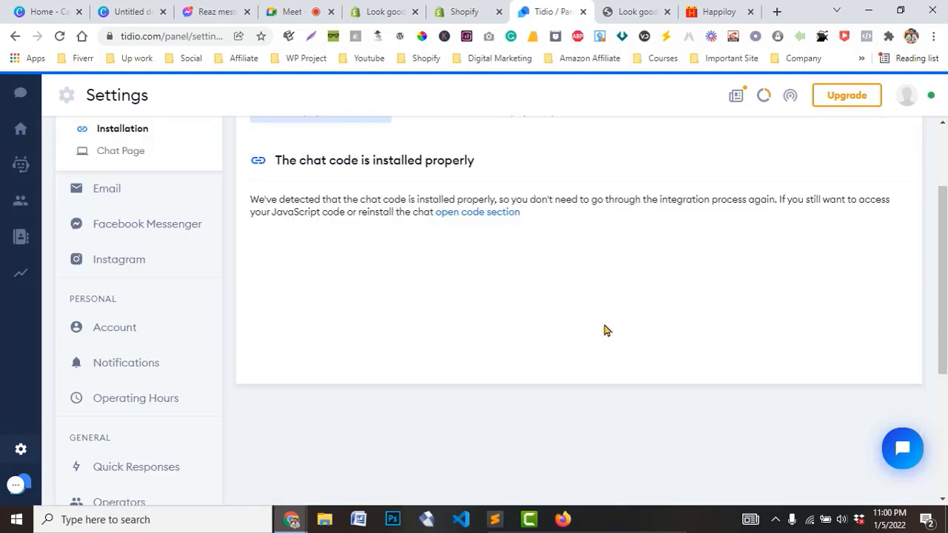
scroll(561, 330, "up", 2)
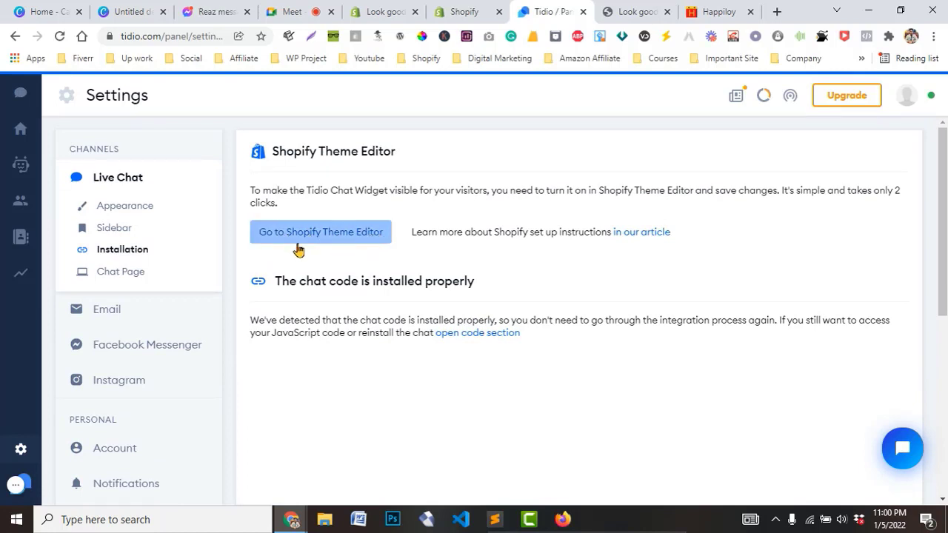
Expand the per-platform chat code options and scroll to the Shopify entry
left_click(468, 335)
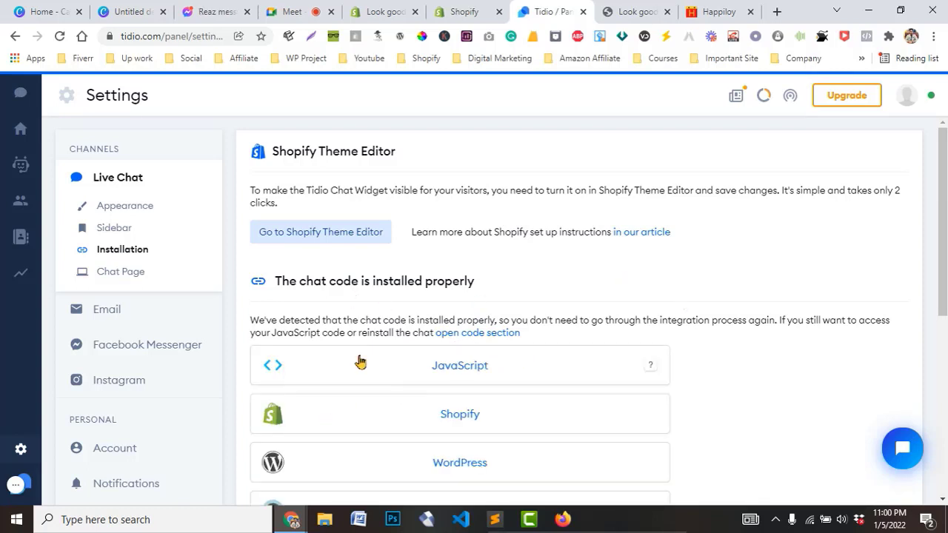
scroll(360, 362, "down", 1)
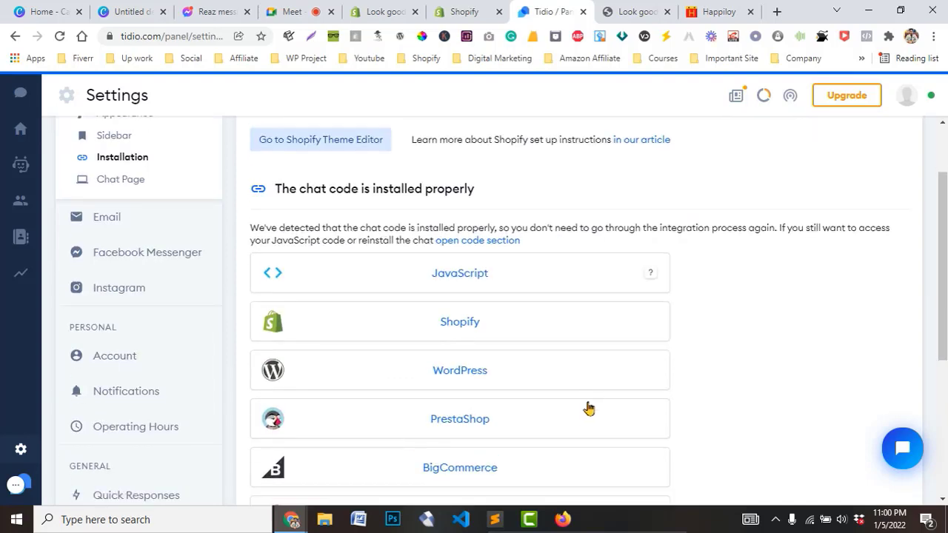
scroll(452, 355, "up", 1)
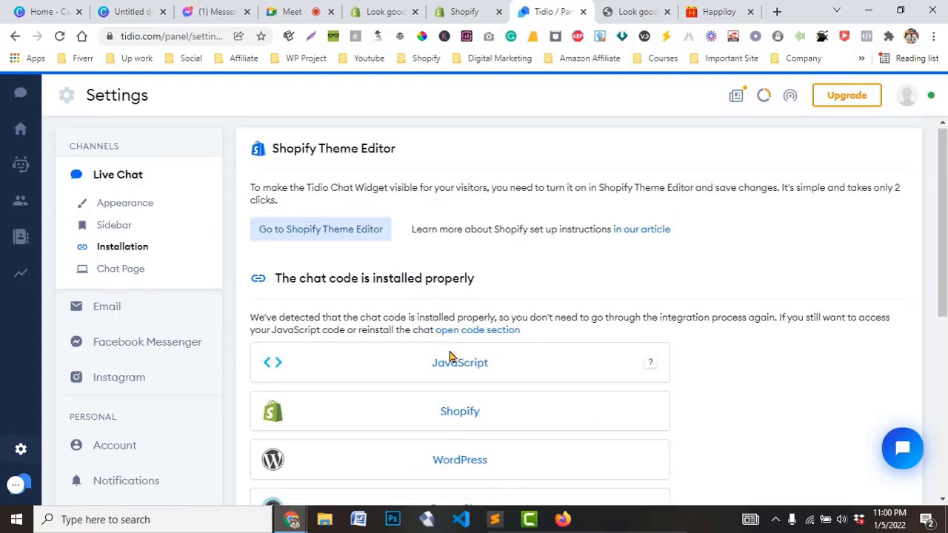
scroll(620, 415, "down", 1)
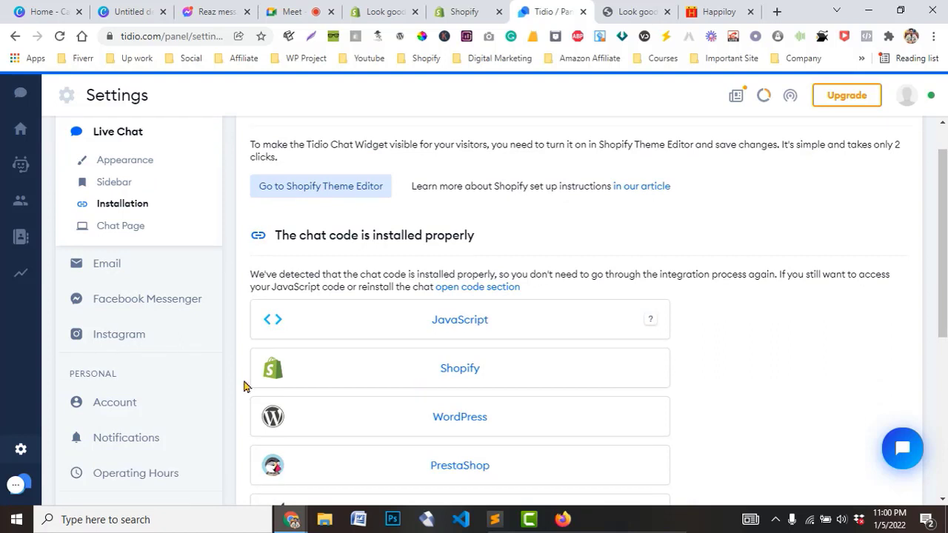
scroll(445, 326, "down", 2)
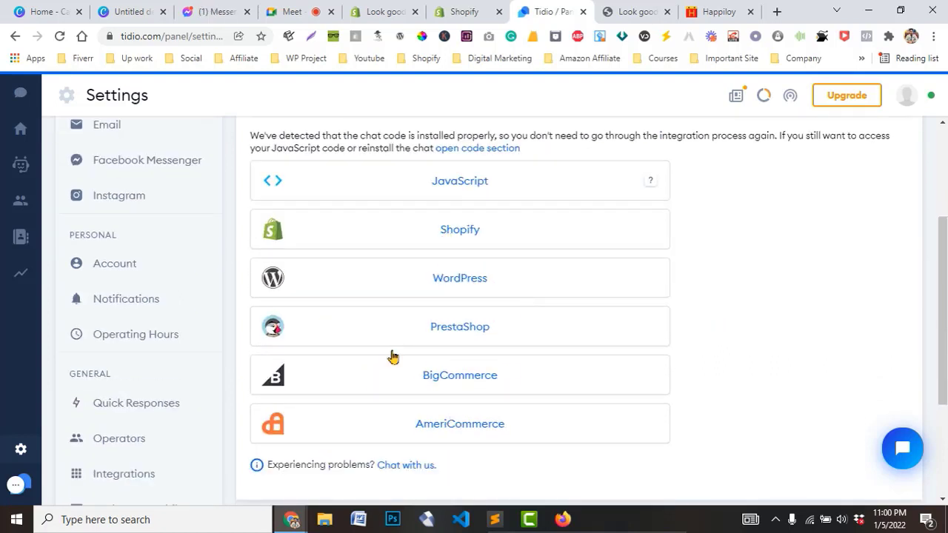
scroll(398, 397, "up", 1)
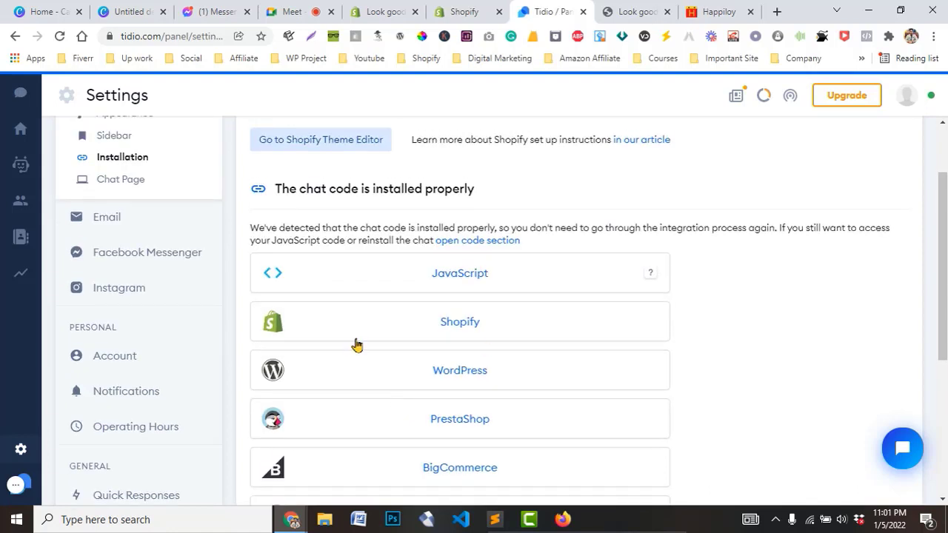
Expand the Shopify instructions and read the steps about theme.liquid and placing the code before </body>
left_click(525, 330)
scroll(445, 412, "down", 1)
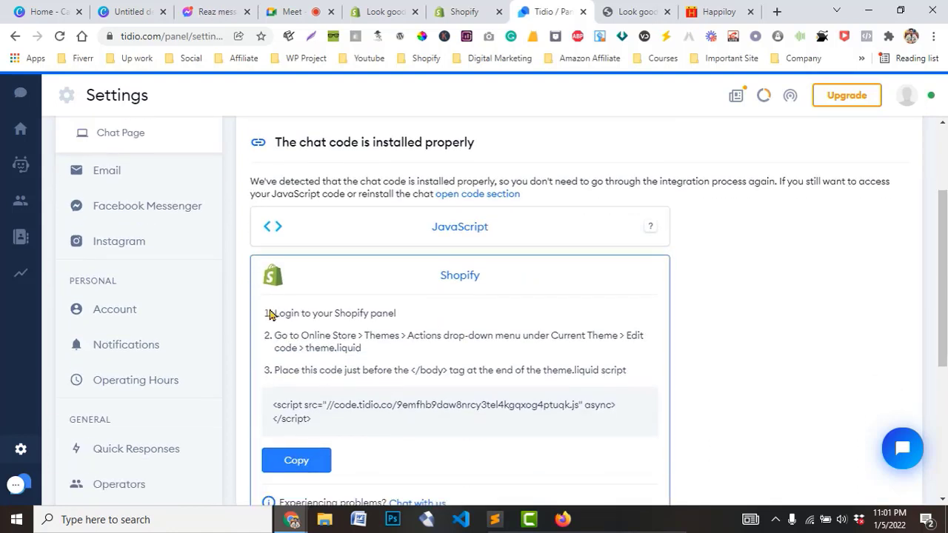
left_click_drag(279, 314, 428, 320)
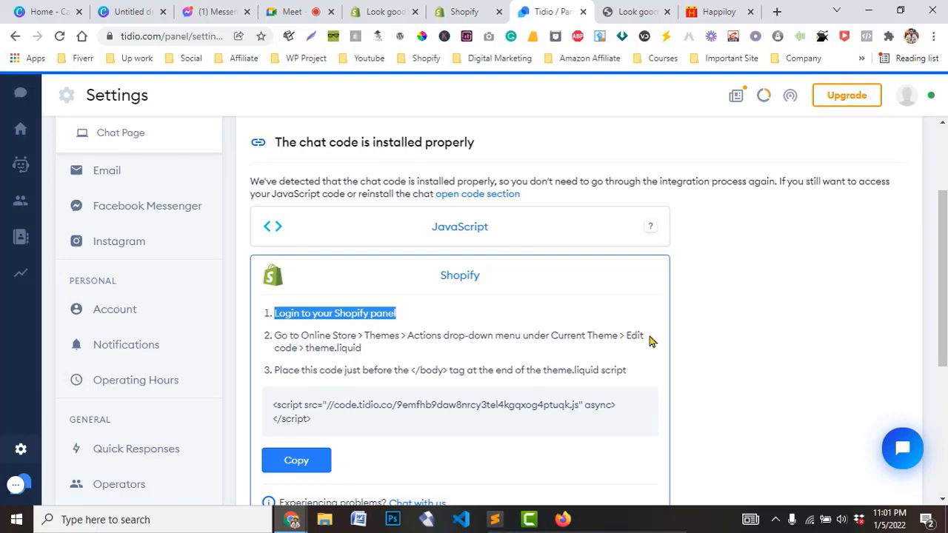
left_click_drag(308, 349, 383, 353)
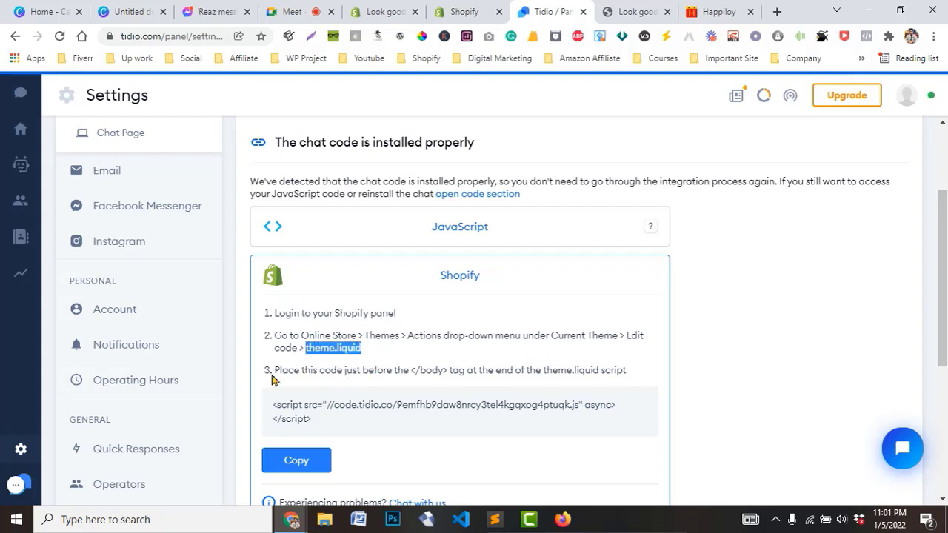
left_click_drag(275, 370, 546, 374)
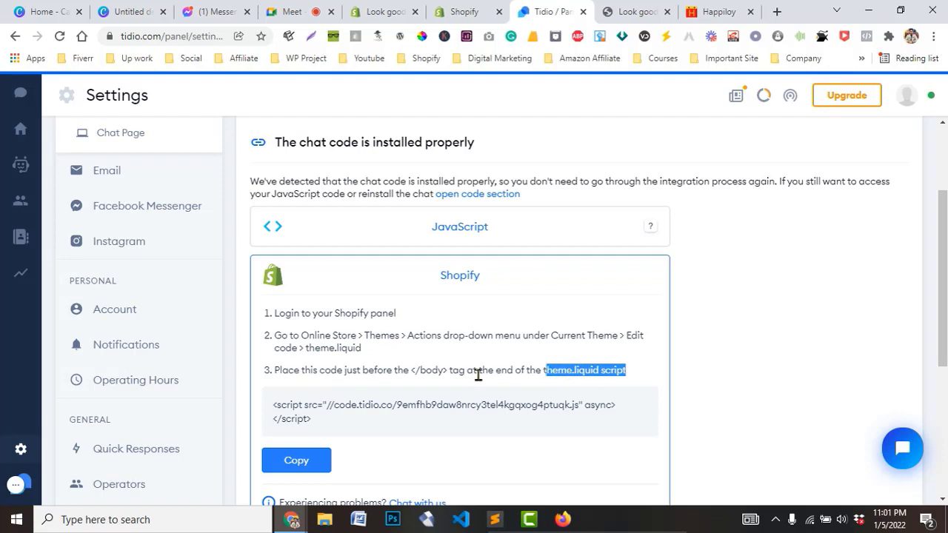
left_click_drag(446, 373, 376, 373)
double_click(374, 373)
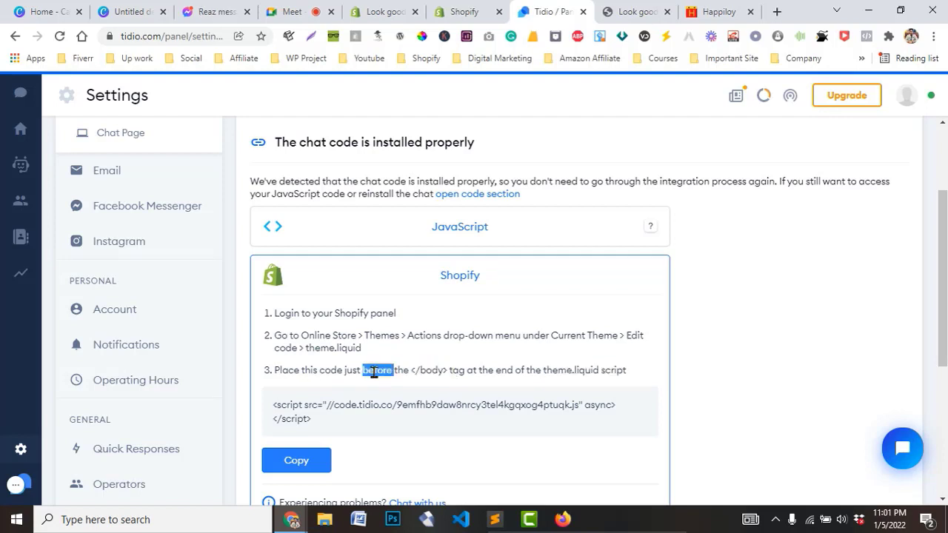
Copy the Tidio chat script and return to the Shopify Themes tab
left_click(294, 461)
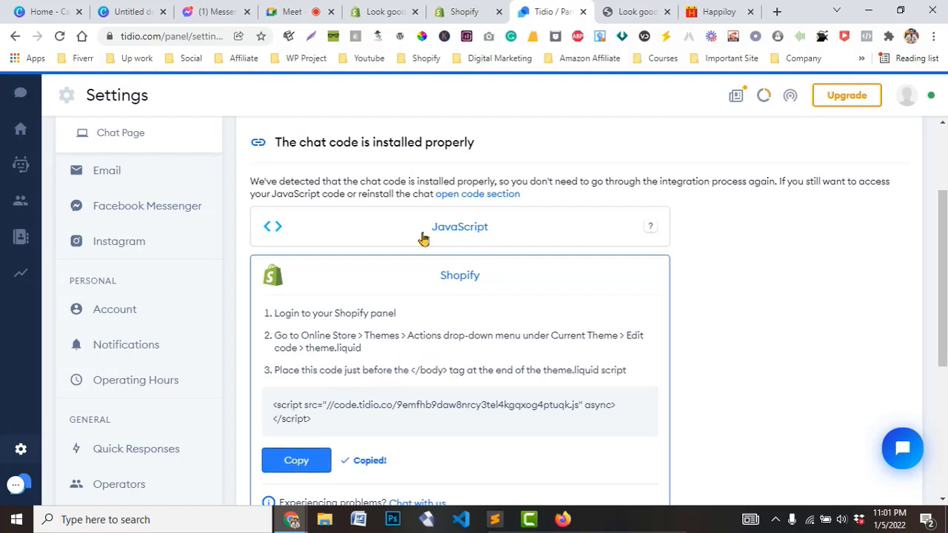
left_click(445, 11)
left_click(385, 11)
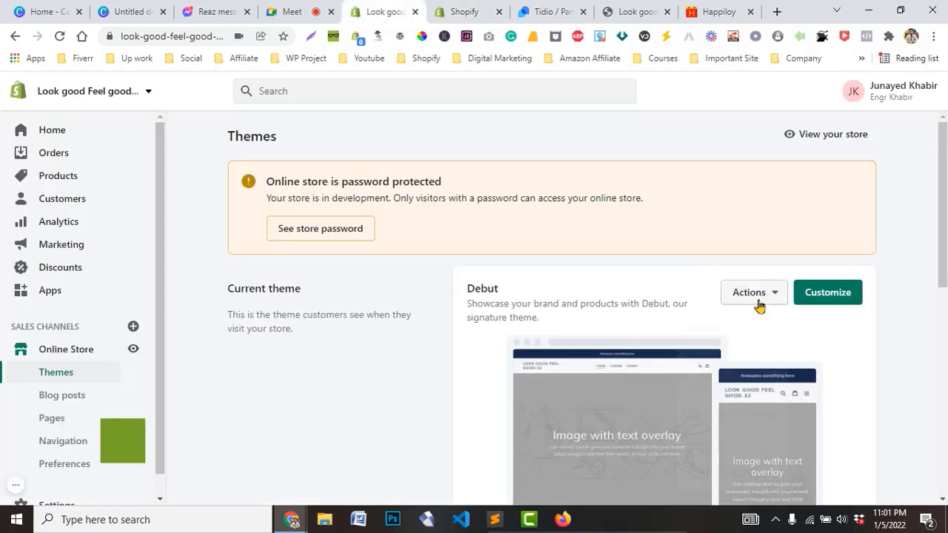
Choose Actions > Edit code on the current Debut theme
left_click(752, 293)
left_click(713, 444)
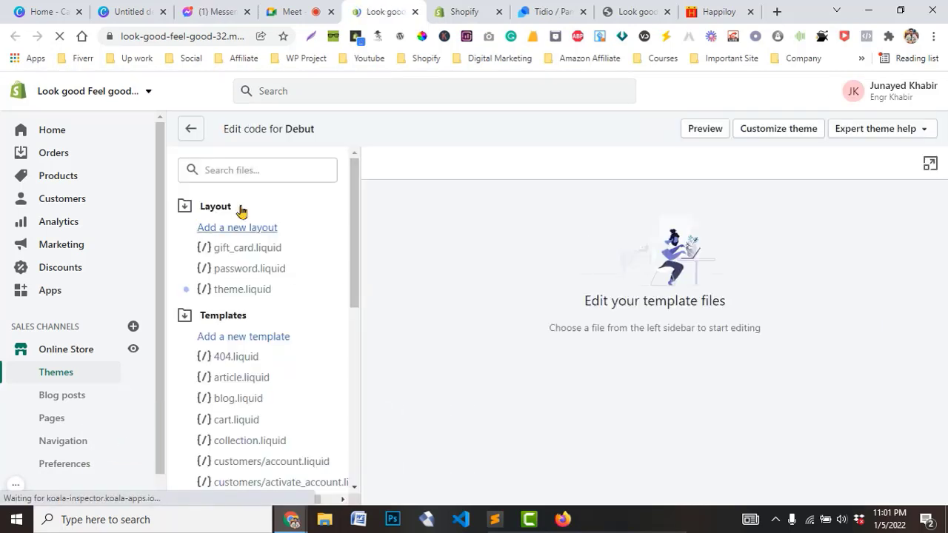
Paste the Tidio script on a new line after </ul>, just before </body>, in theme.liquid, and save
left_click(254, 296)
left_click_drag(944, 243, 933, 506)
left_click(443, 399)
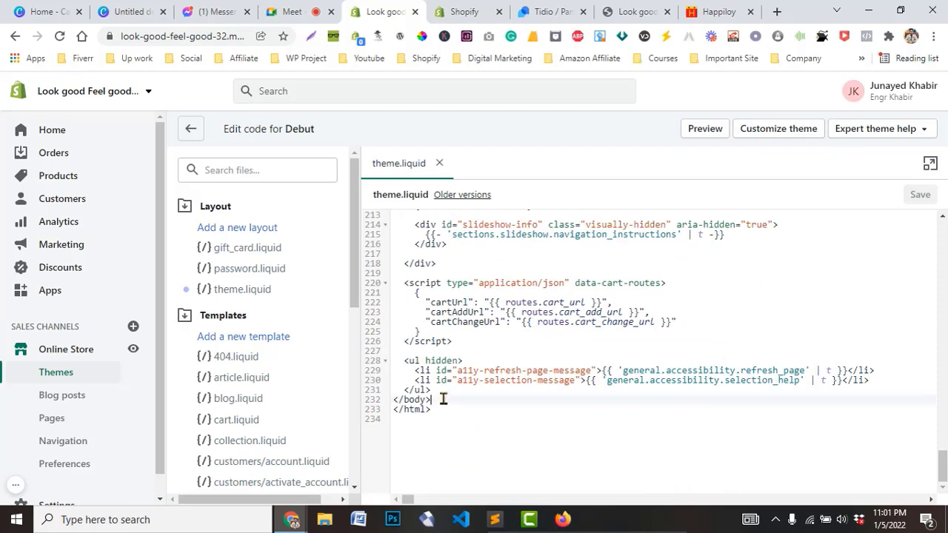
left_click(438, 390)
key("Return")
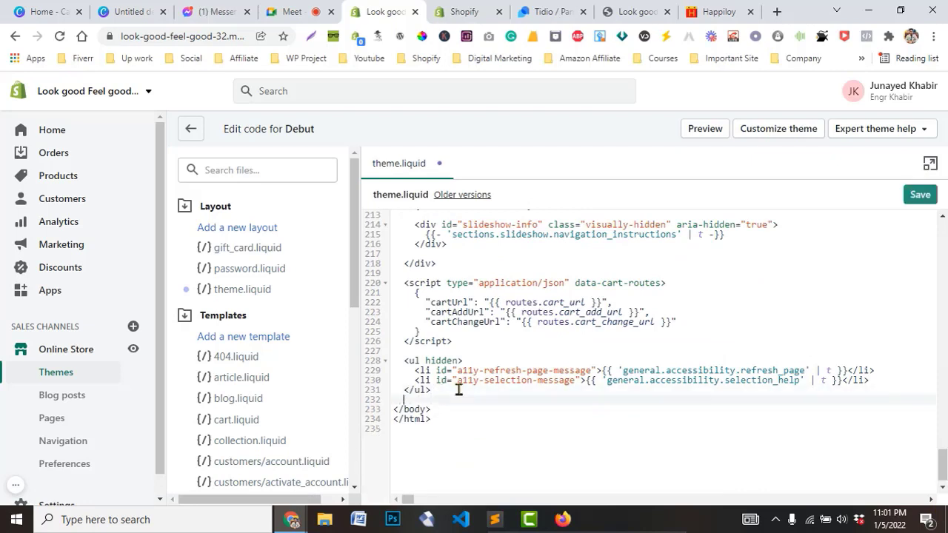
key("ctrl+v")
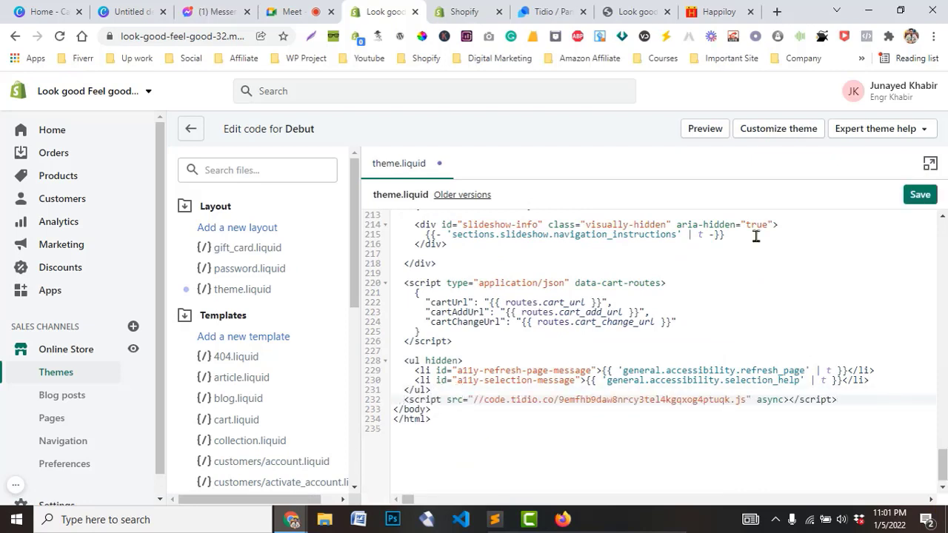
left_click(918, 197)
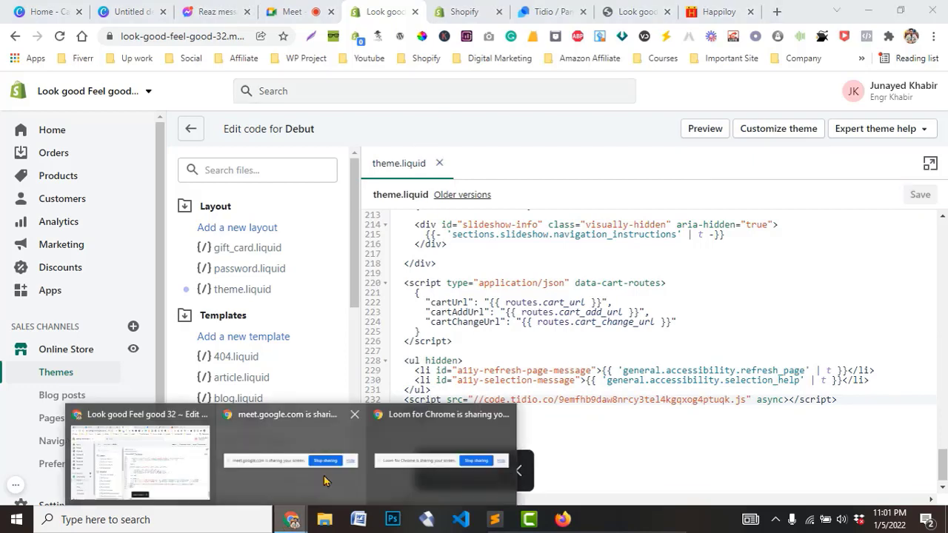
left_click(554, 11)
Close the stalled storefront tab and reopen the LOOK GOOD FEEL GOOD 32 store from Shopify admin
left_click(611, 9)
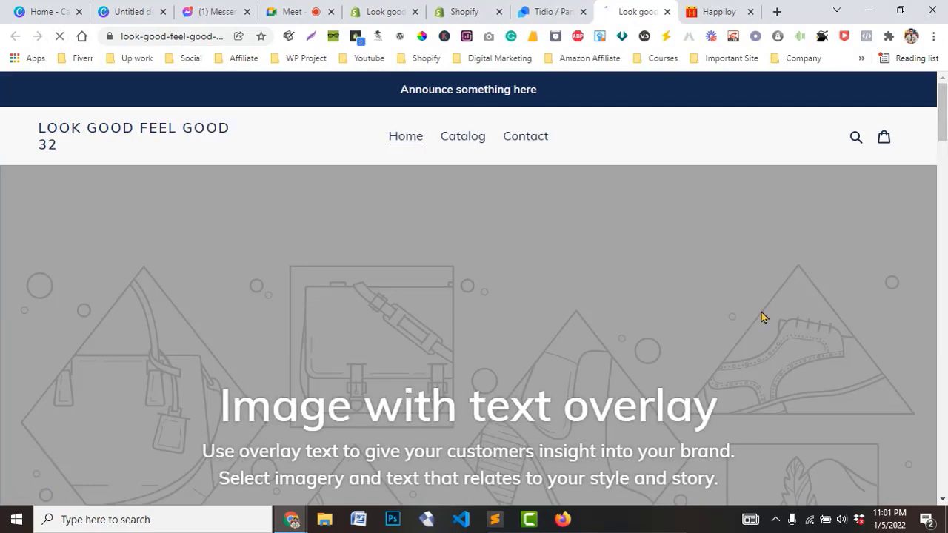
left_click(666, 11)
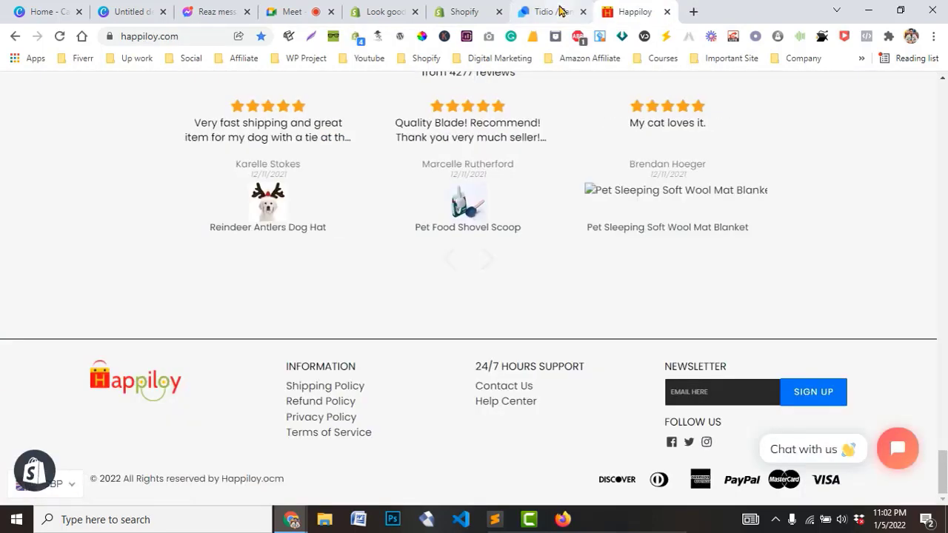
left_click(465, 11)
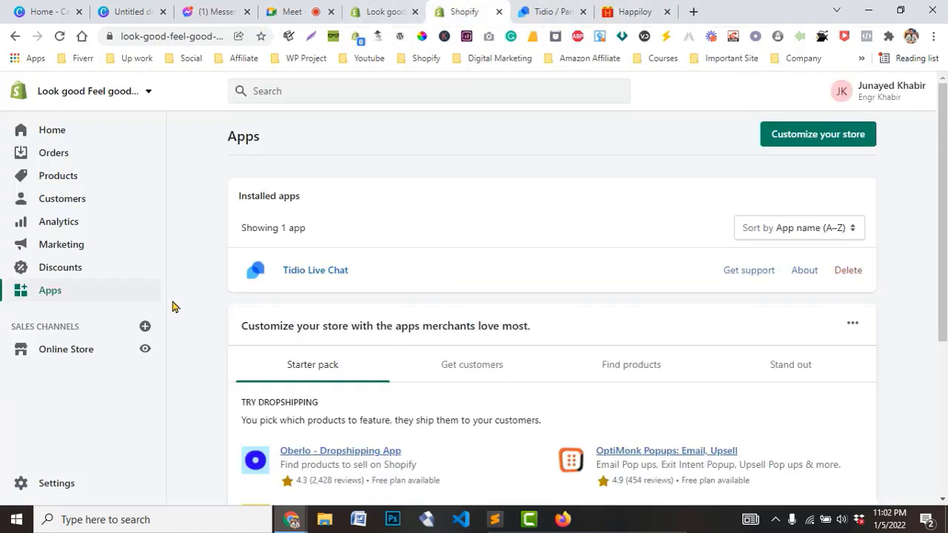
left_click(146, 349)
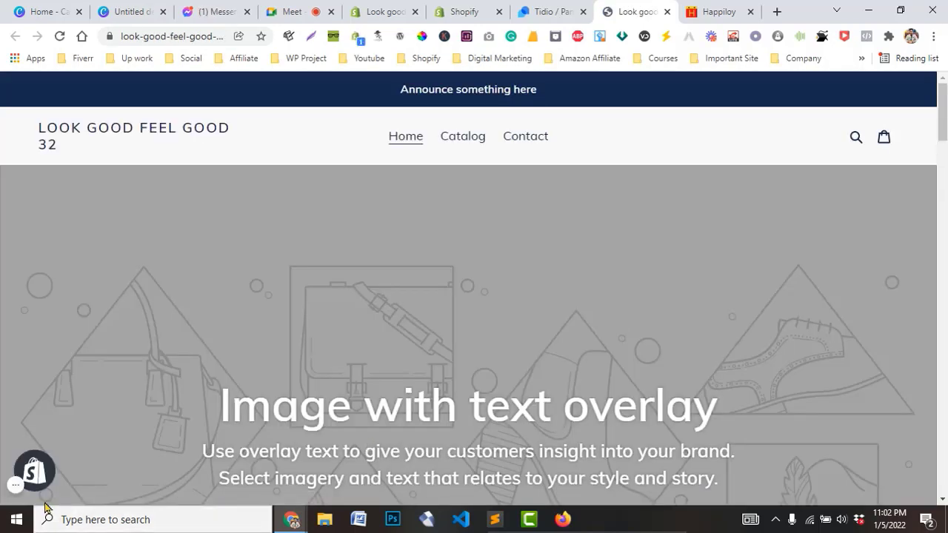
Scroll through the Look Good Feel Good 32 homepage to confirm the Tidio chat window and greeting appear
left_click(15, 485)
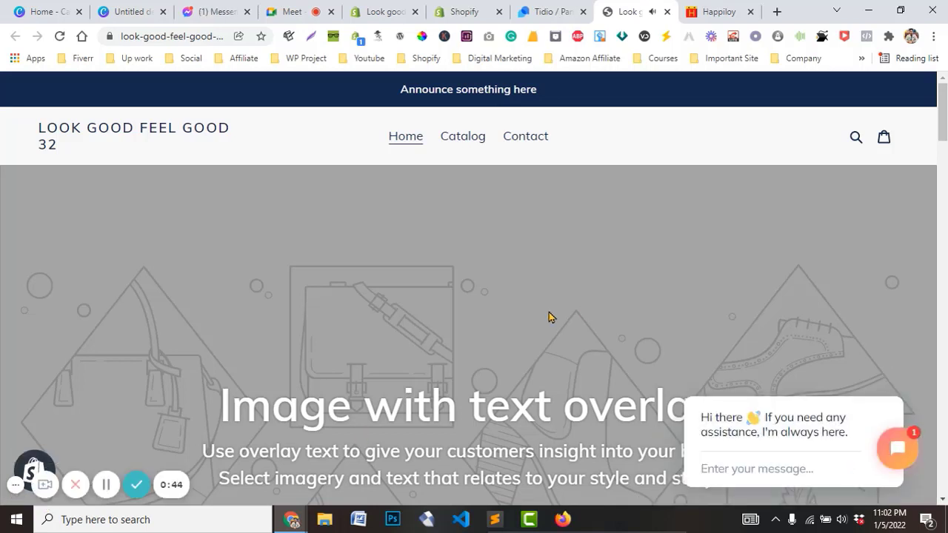
scroll(549, 316, "down", 3)
left_click_drag(941, 156, 942, 95)
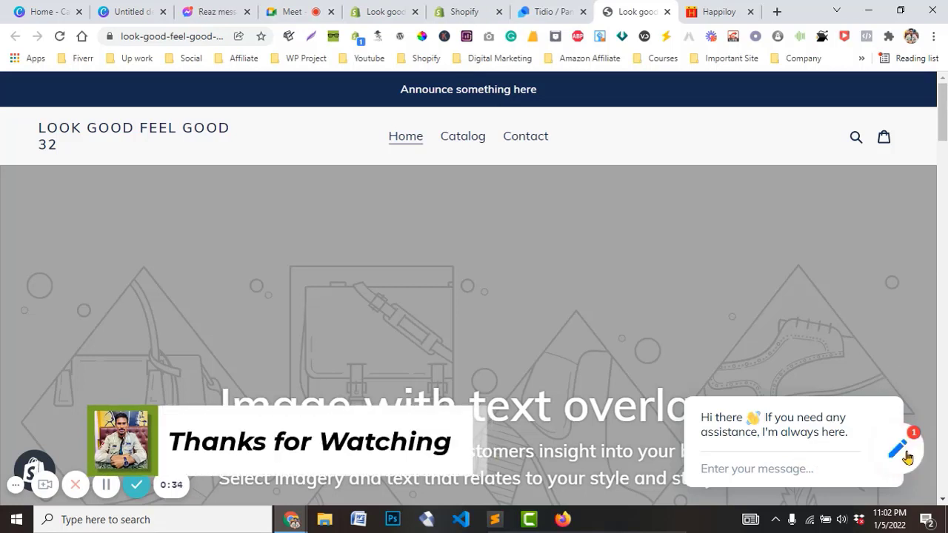
scroll(474, 289, "down", 4)
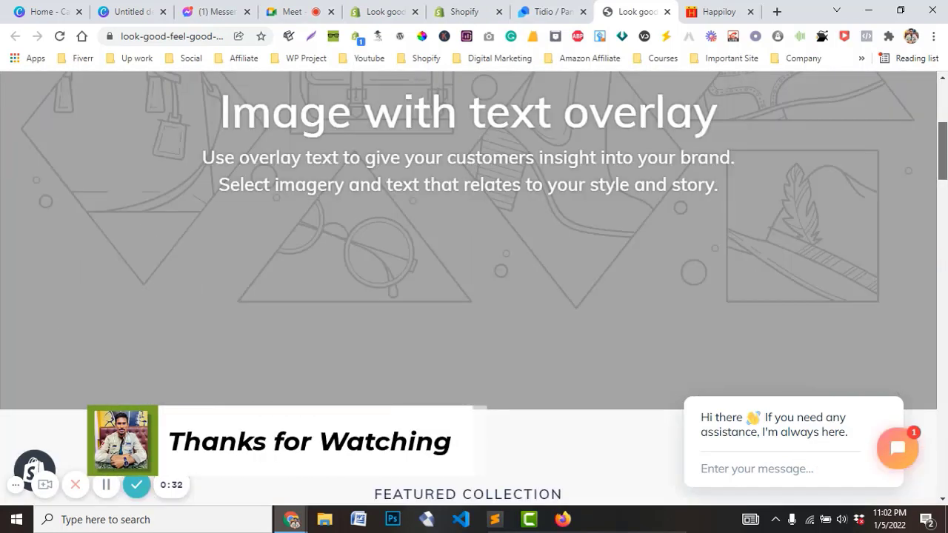
left_click_drag(942, 141, 941, 280)
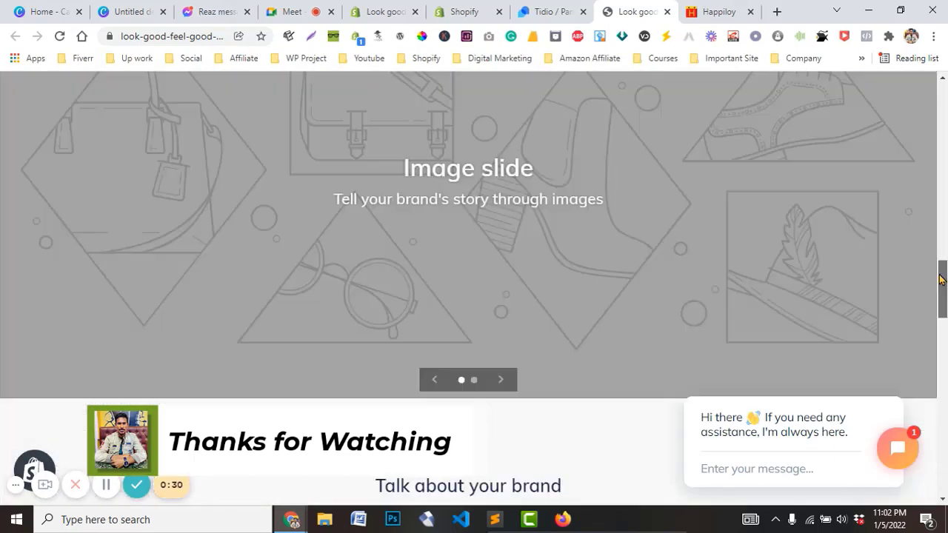